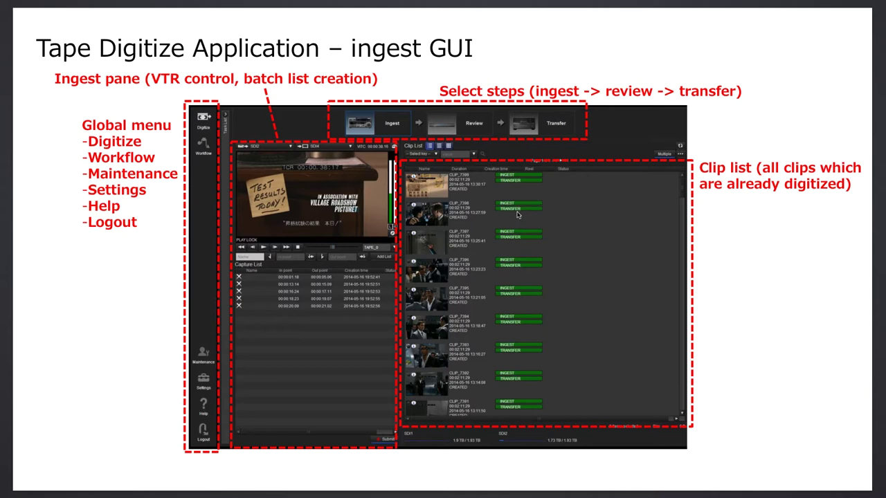
Step: Advance the slideshow to the 'Tape Digitize Application – task list' slide
key(Right)
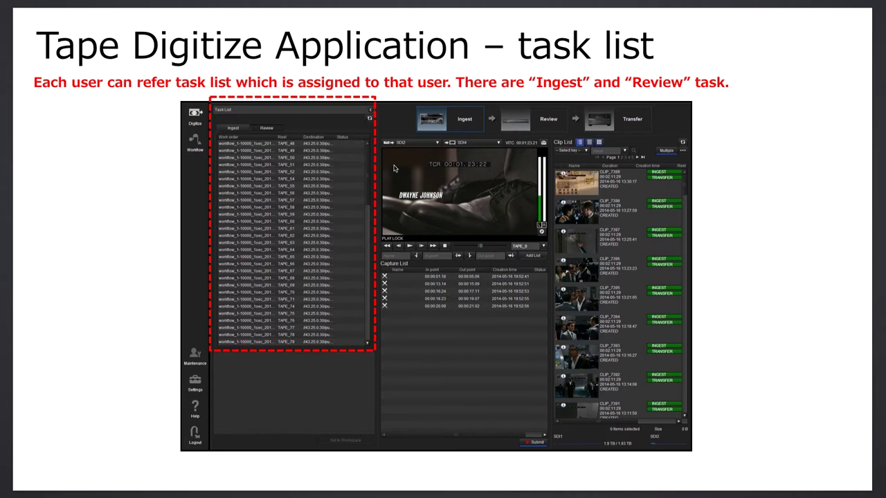
Step: Advance the presentation to the Review slide
click(432, 176)
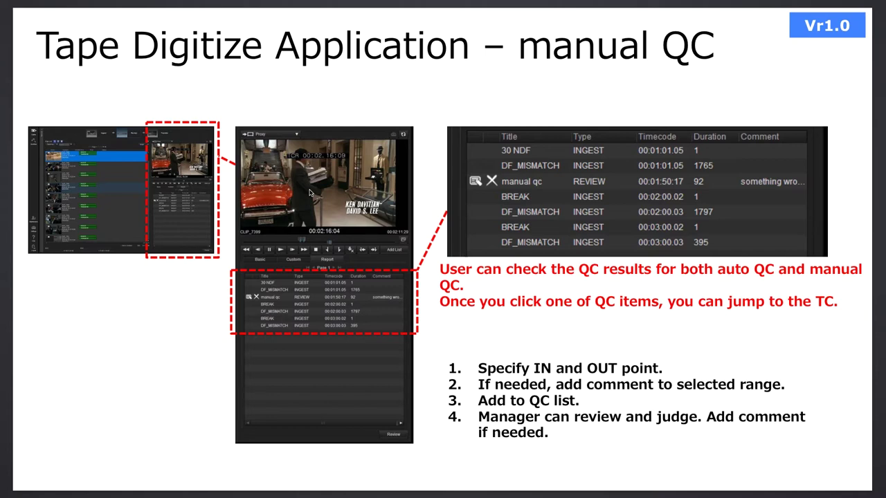
Step: Show the 'Tape Digitize Application – Transfer' slide
key(Right)
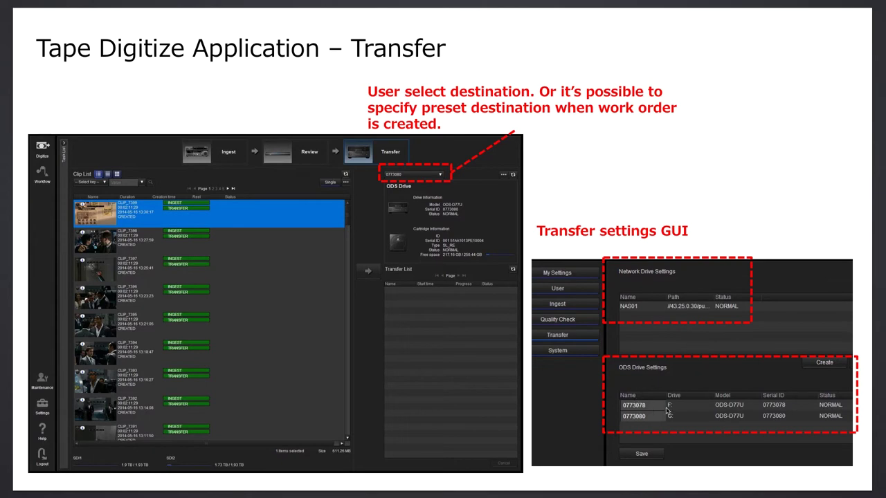
Step: Advance to the 'Workflow oriented concept' slide
key(Right)
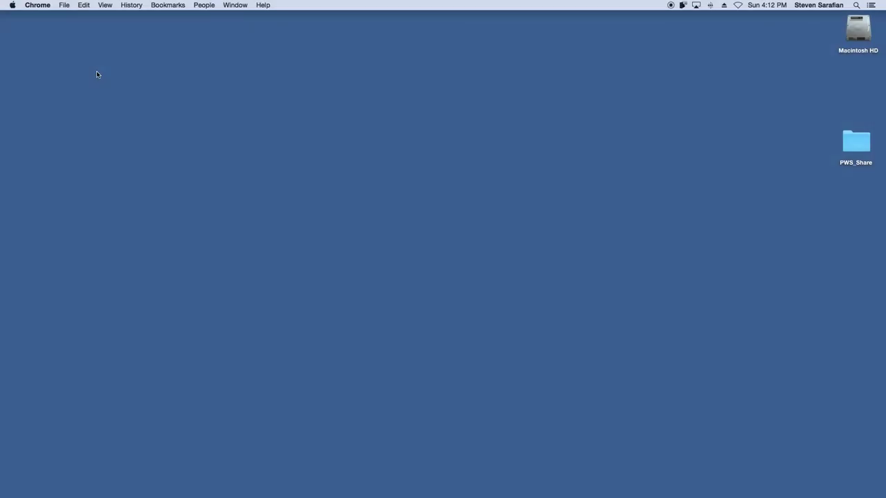
Step: Open a new Chrome window showing a New Tab page
key(super+n)
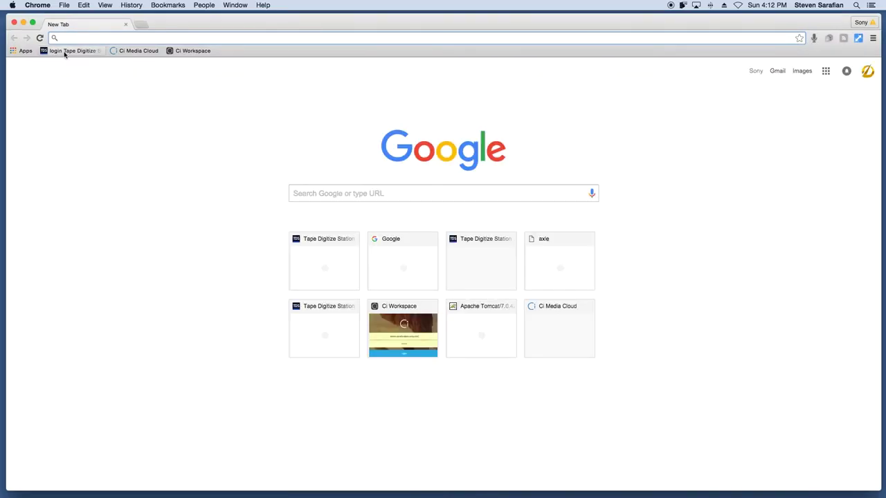
Step: Load the Tape Digitize Station login page from its bookmark and make it fill the screen
click(64, 53)
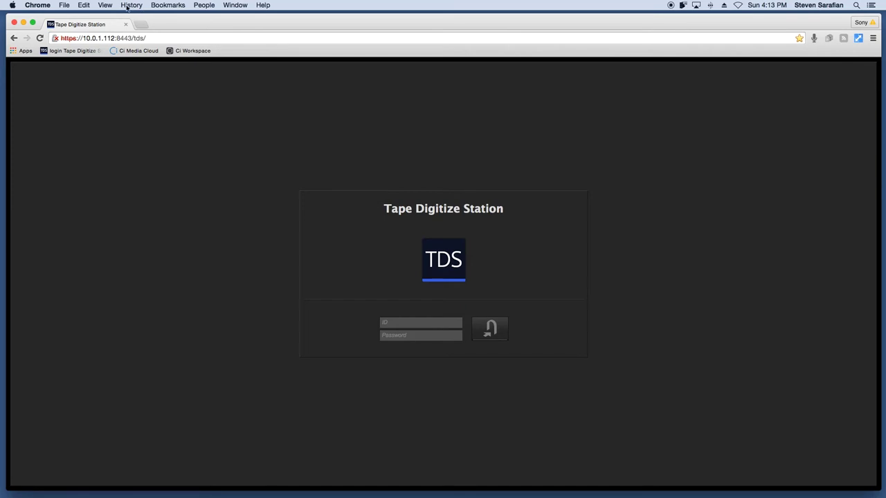
click(105, 6)
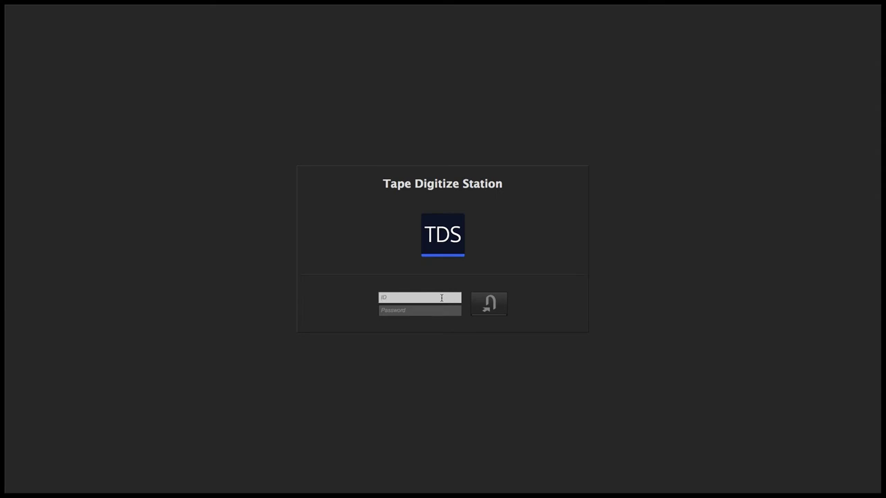
Step: Enter 'admin' as the login ID and move on to the password field
text(admin)
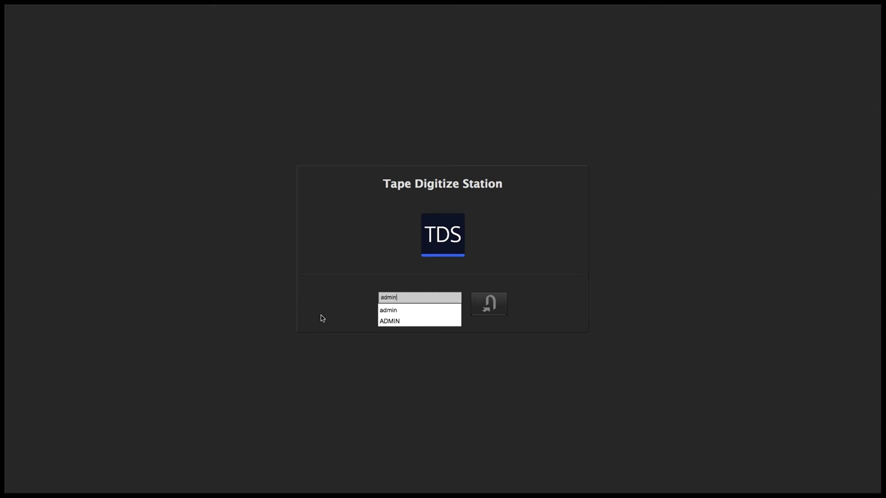
click(360, 309)
click(393, 310)
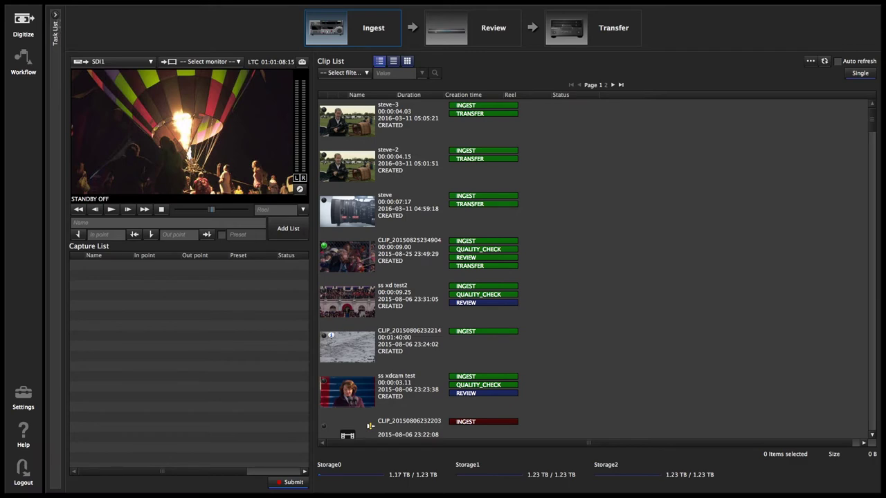
click(57, 18)
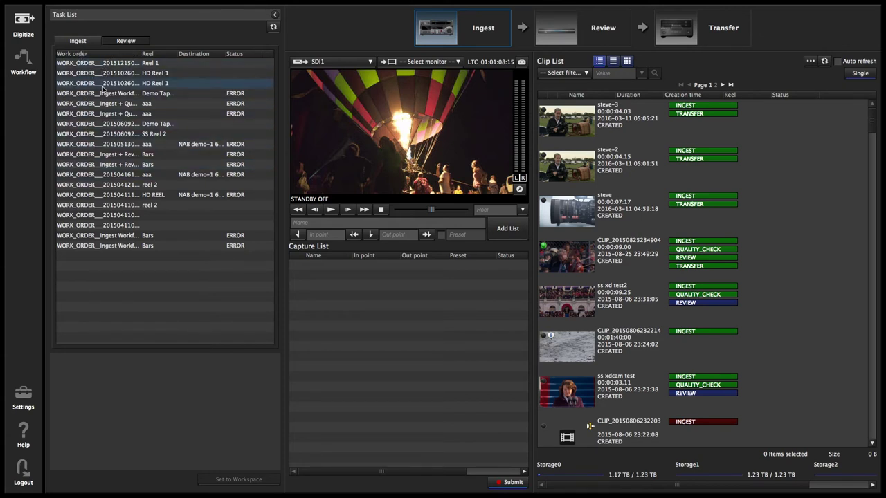
click(122, 41)
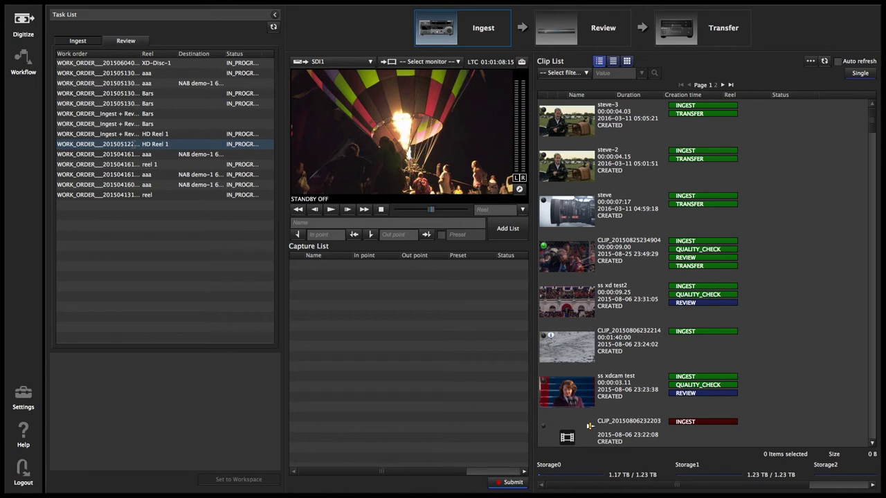
click(91, 41)
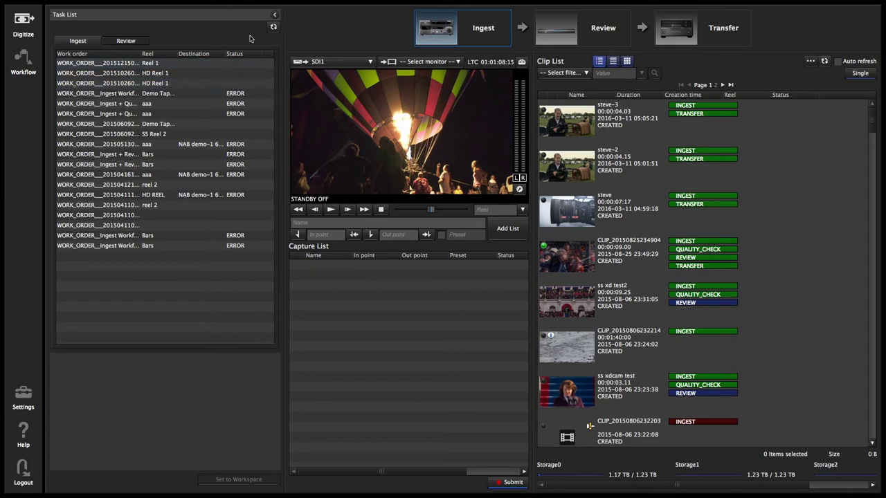
click(275, 16)
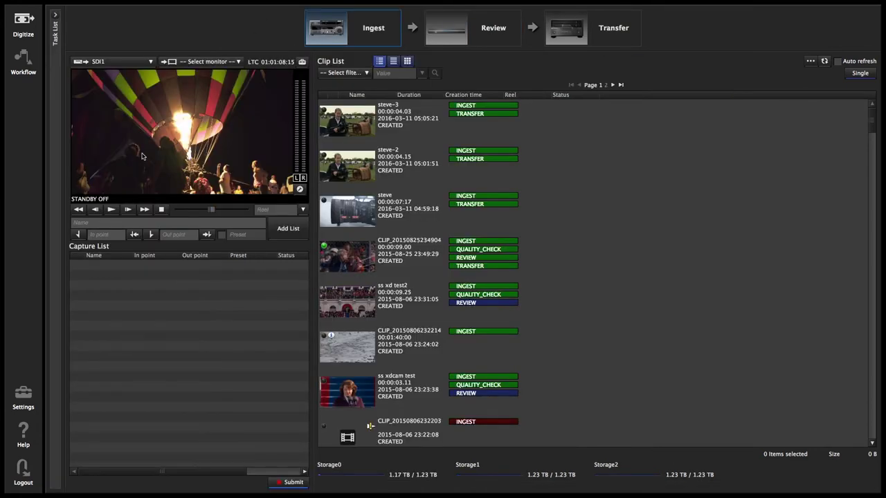
Step: Keep SDI1 as the input source, send the monitor output to SDI4, and open Ingest Settings
click(151, 62)
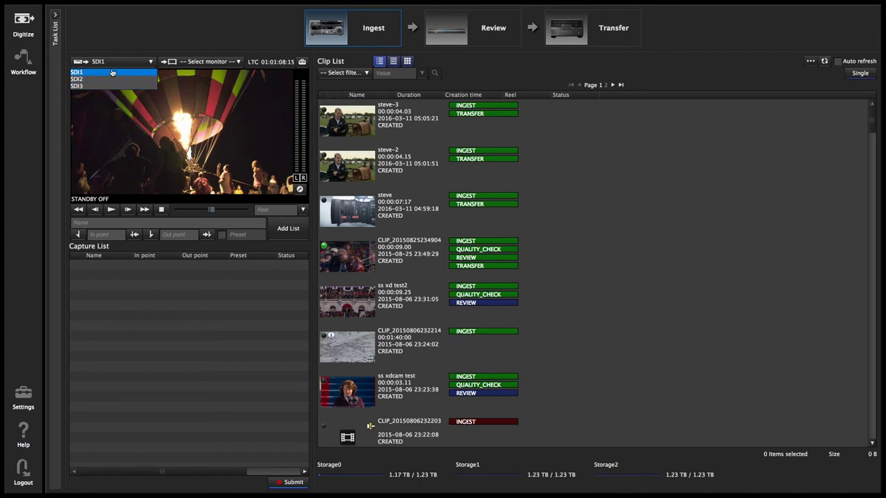
click(110, 72)
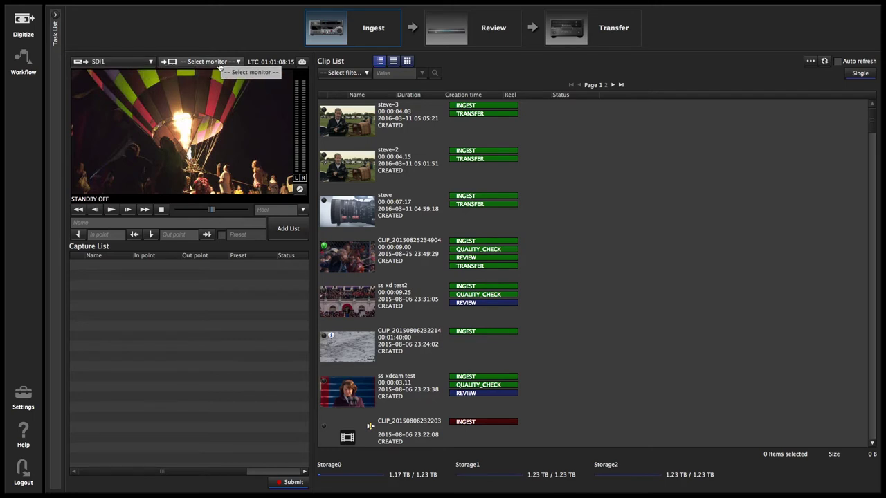
click(238, 63)
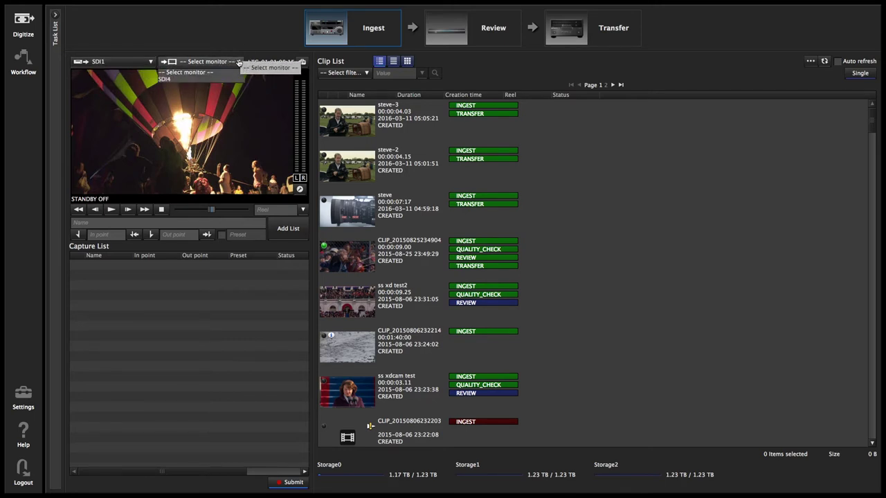
click(181, 81)
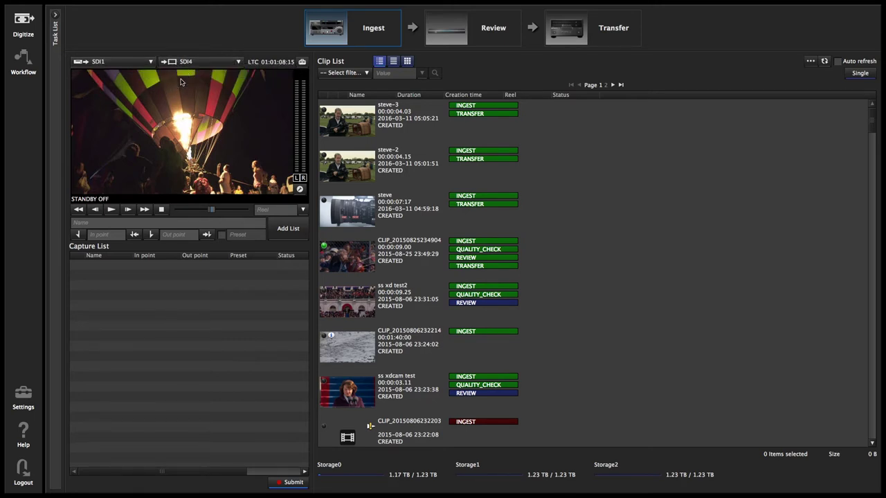
click(303, 63)
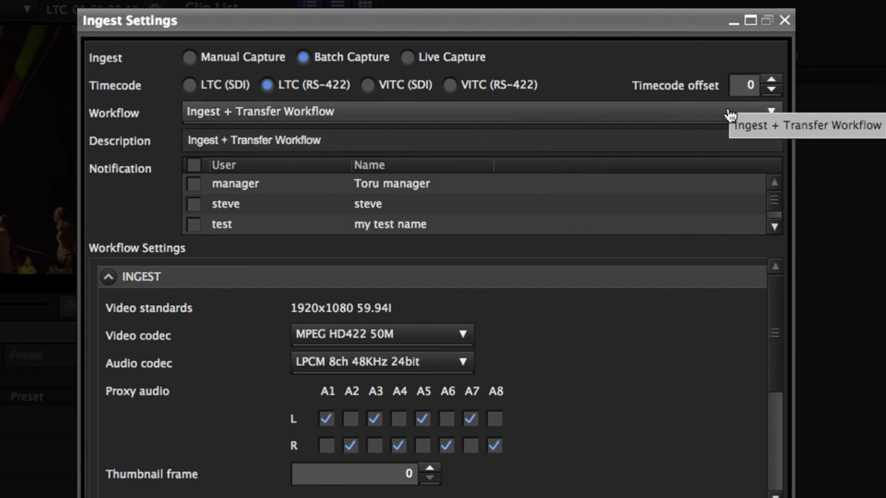
Step: Open the Workflow list in the Ingest Settings dialog
click(772, 112)
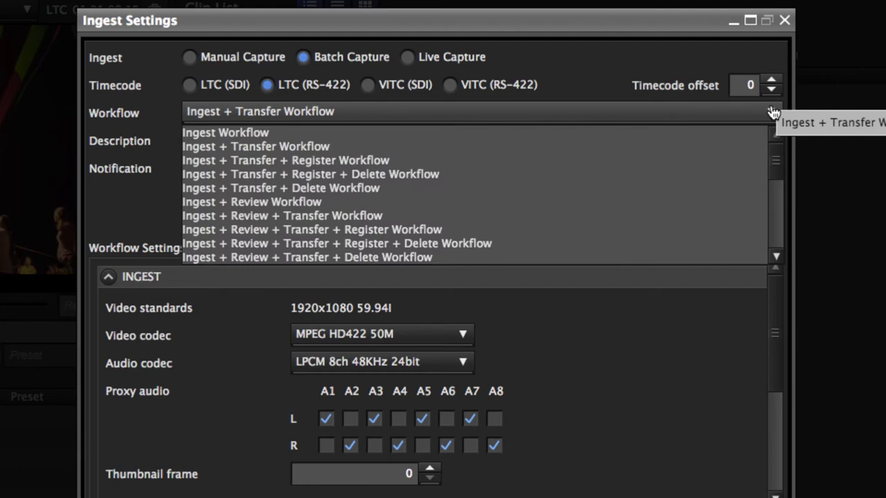
Step: Select the 'Ingest + Quality Check + Review + Transfer Workflow' and tick one user for notification
drag(776, 159, 619, 159)
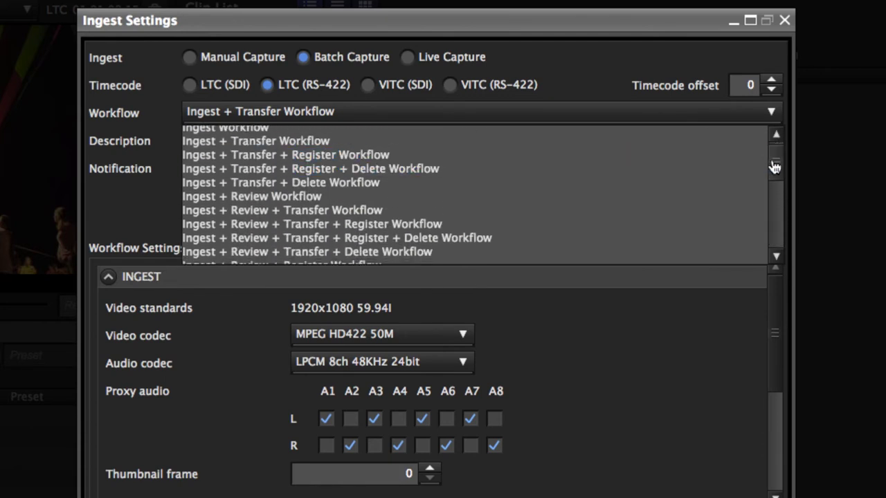
drag(774, 167, 775, 152)
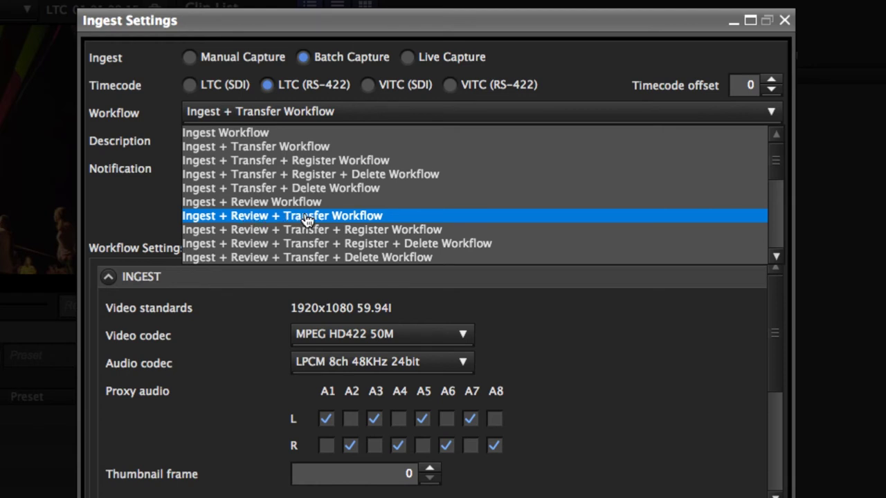
scroll(307, 220, down, 3)
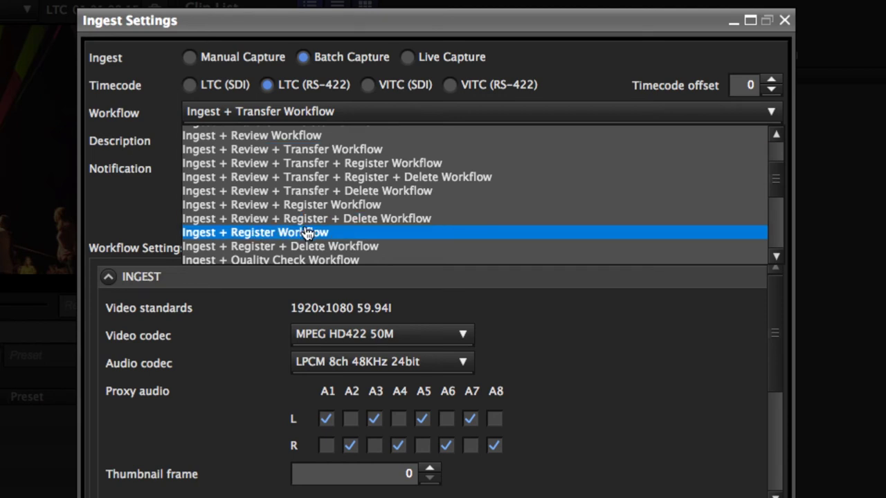
scroll(336, 230, down, 4)
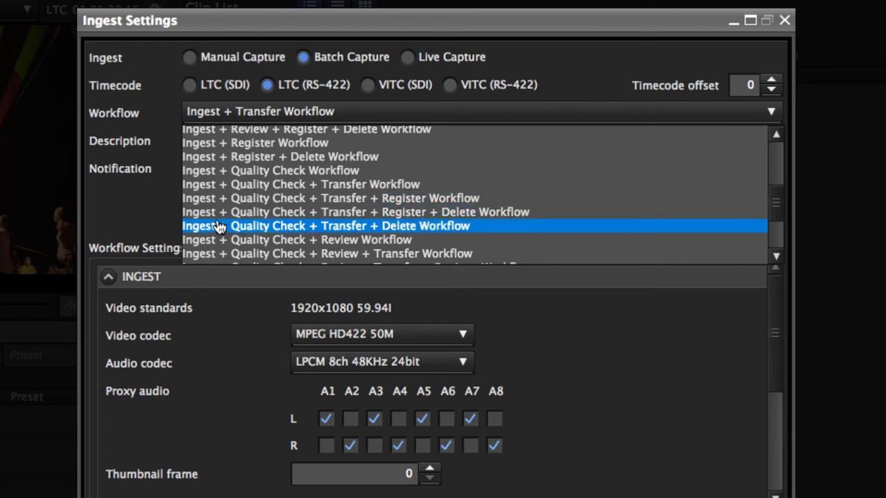
scroll(291, 225, down, 4)
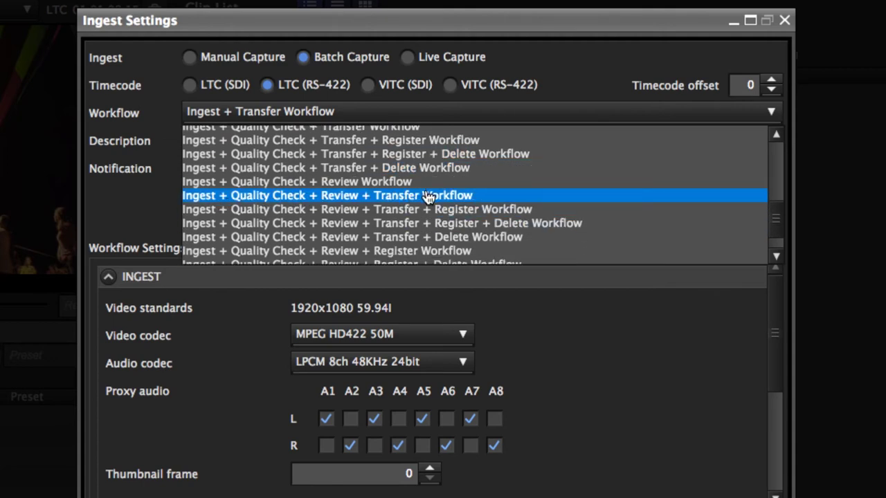
click(354, 197)
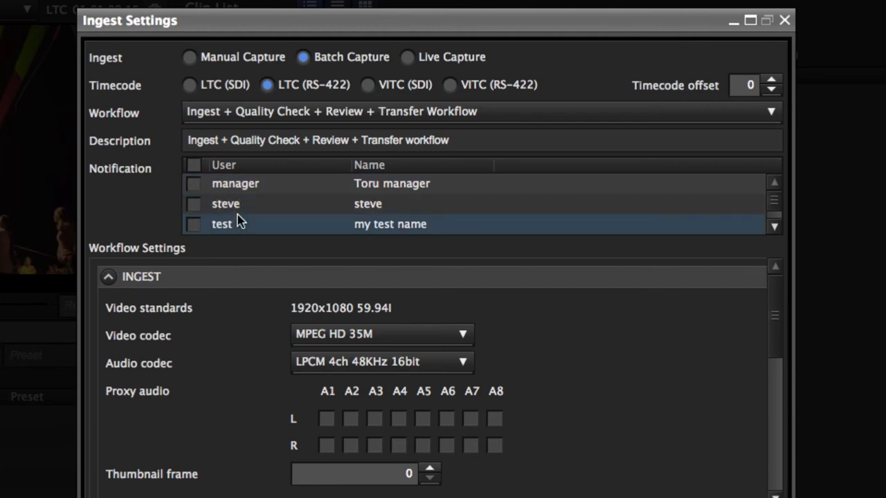
click(194, 207)
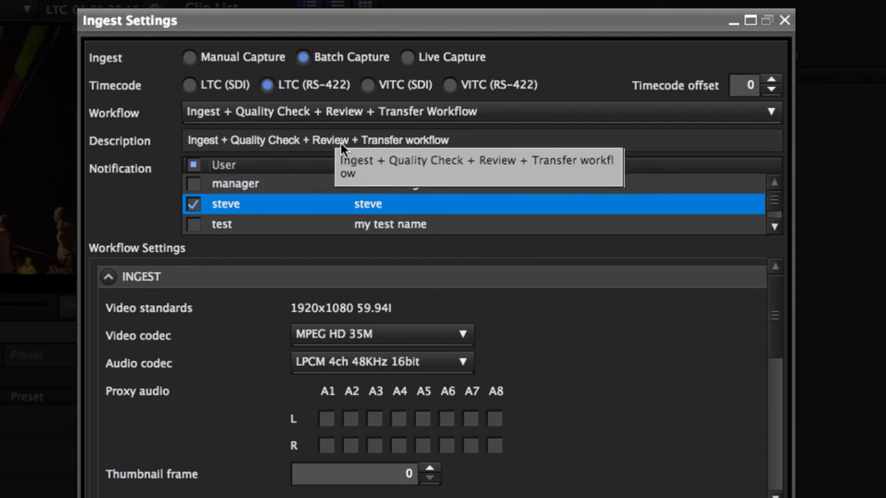
scroll(319, 210, down, 1)
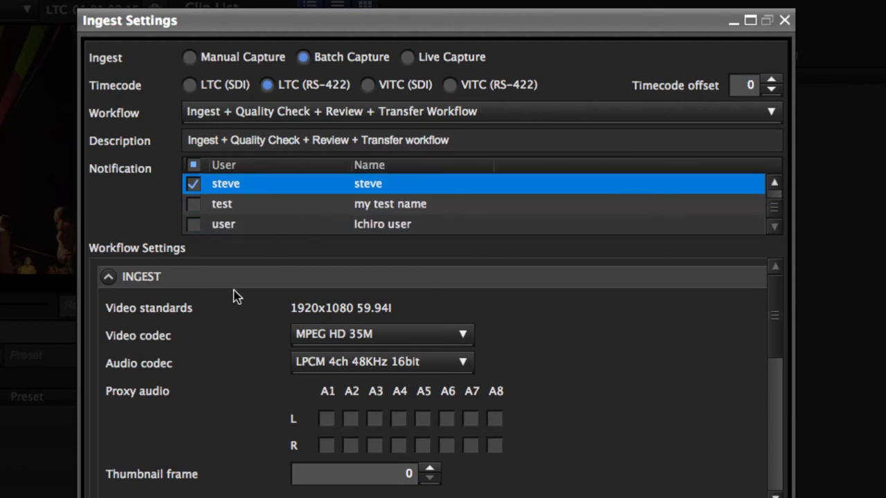
scroll(217, 297, down, 3)
scroll(217, 297, up, 3)
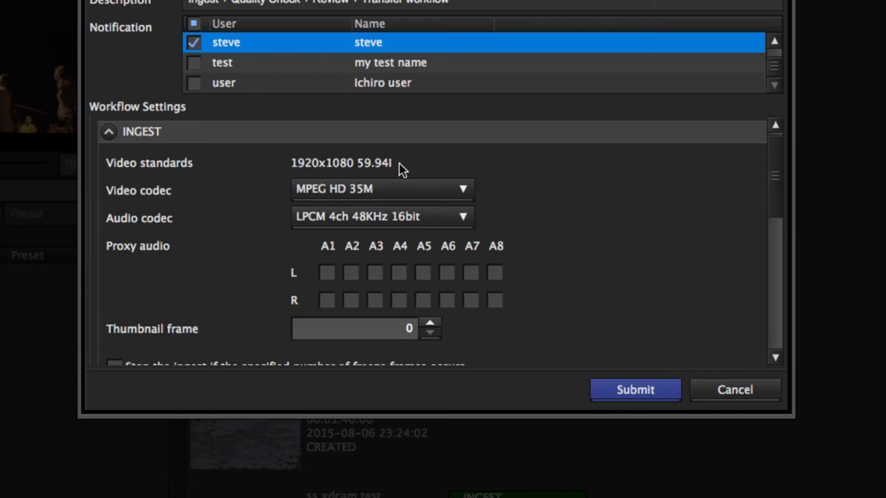
click(462, 191)
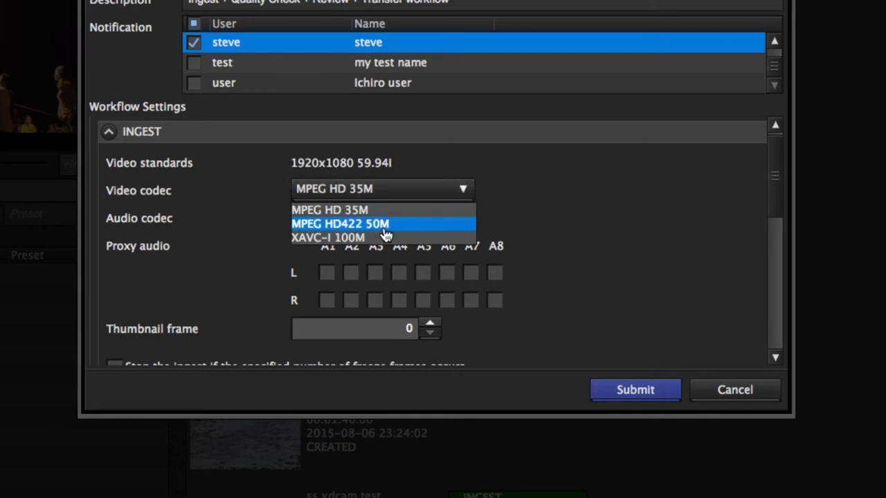
Step: Set the ingest video codec to MPEG HD422 50M, leaving the audio codec unchanged
click(374, 224)
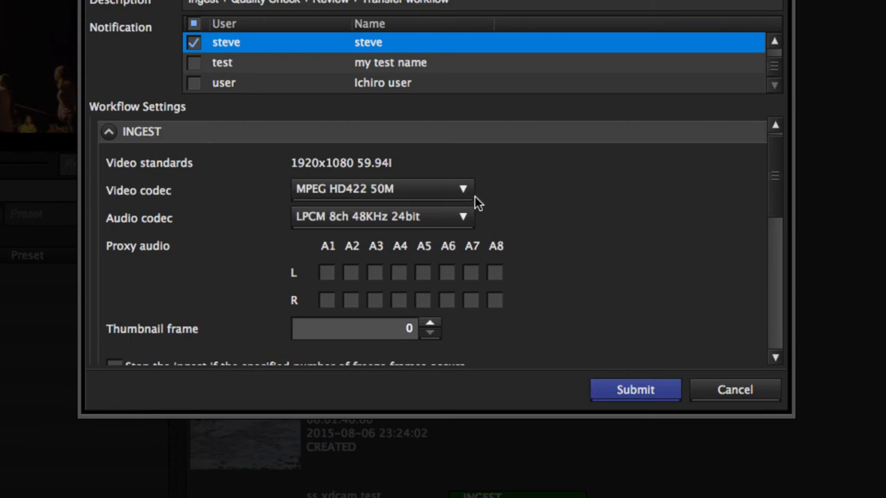
click(463, 219)
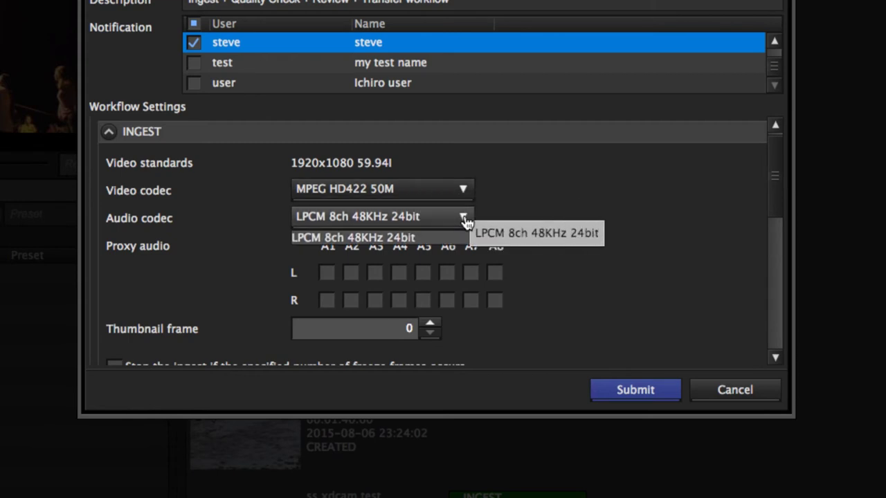
click(465, 219)
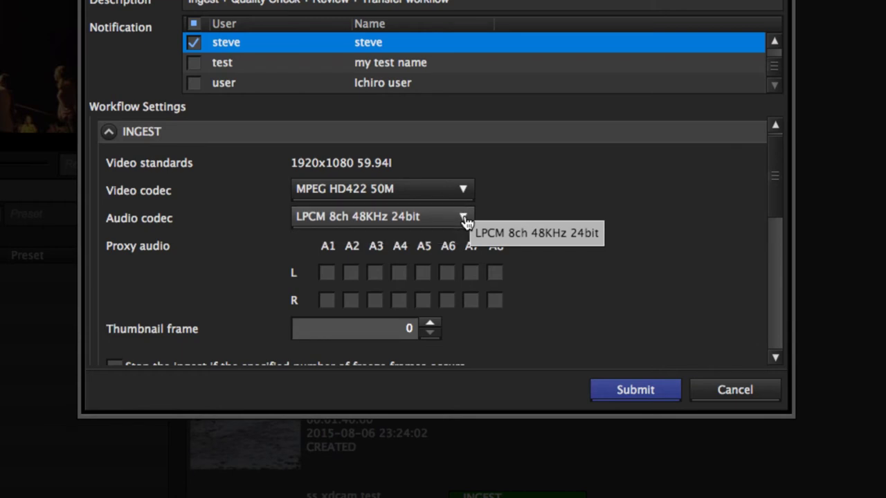
Step: Map proxy audio A1 and A3 to the left channel and A2 and A4 to the right
click(326, 274)
click(350, 301)
click(376, 274)
click(399, 301)
scroll(301, 297, down, 1)
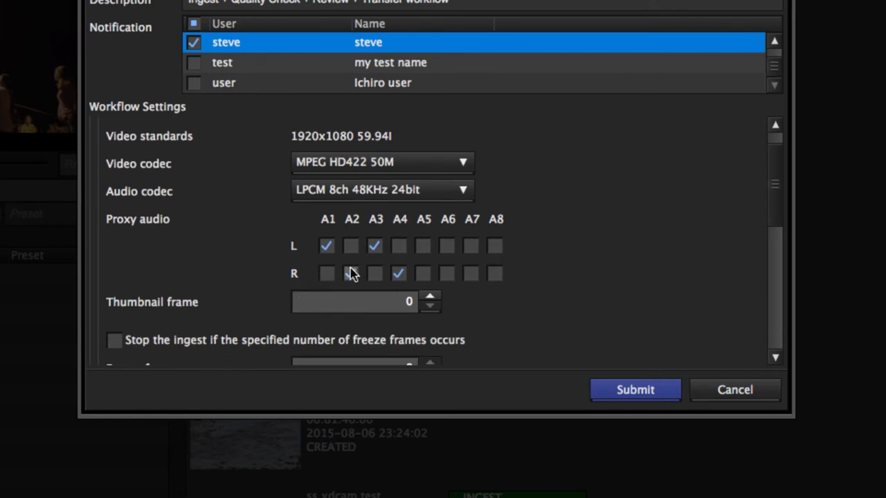
scroll(351, 273, down, 1)
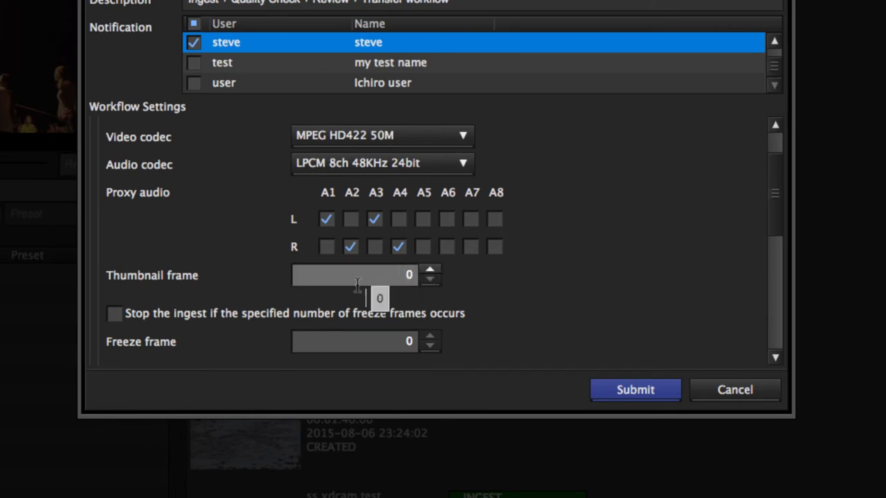
scroll(355, 293, down, 2)
scroll(229, 294, down, 3)
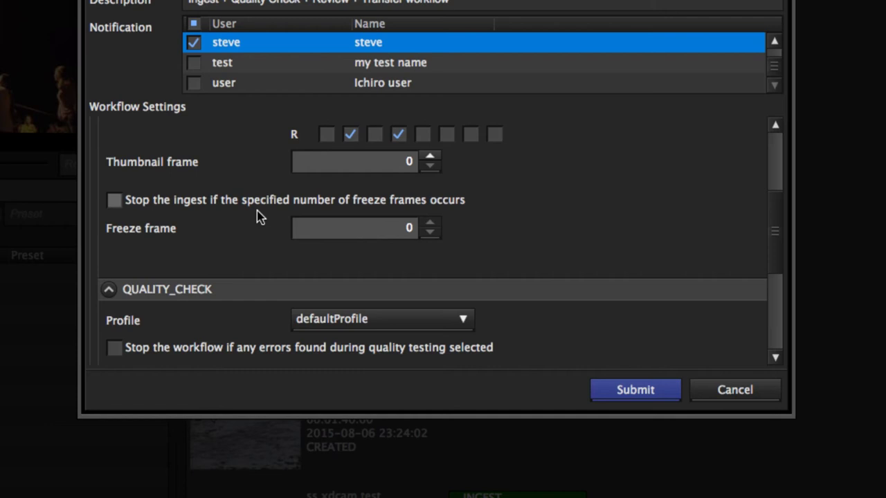
scroll(258, 217, down, 6)
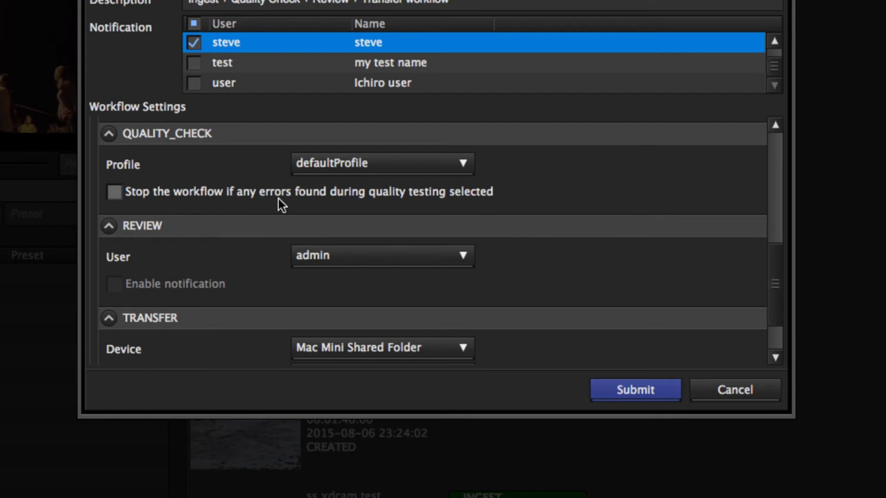
Step: Assign the REVIEW step to another user account and submit the ingest settings
scroll(278, 199, down, 3)
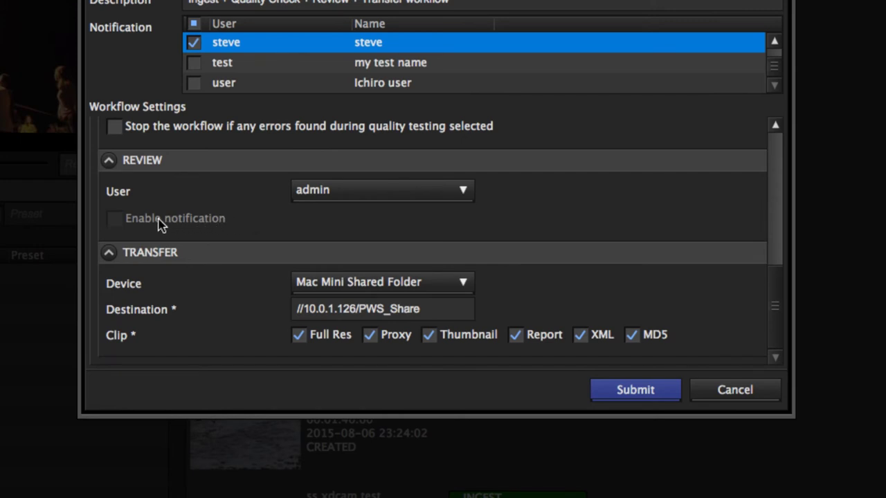
click(462, 192)
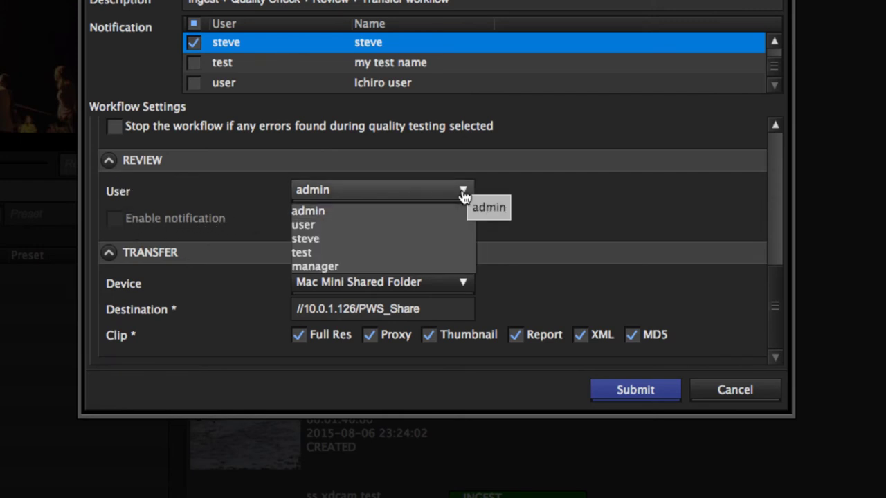
click(324, 239)
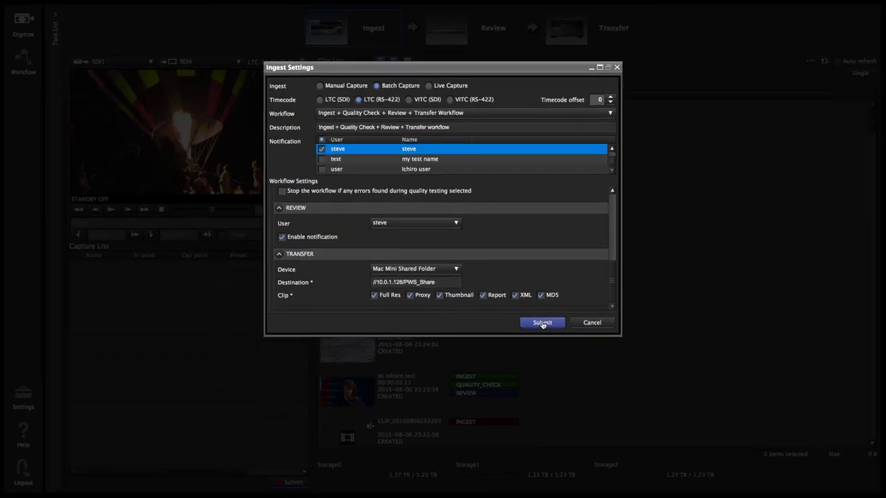
click(541, 322)
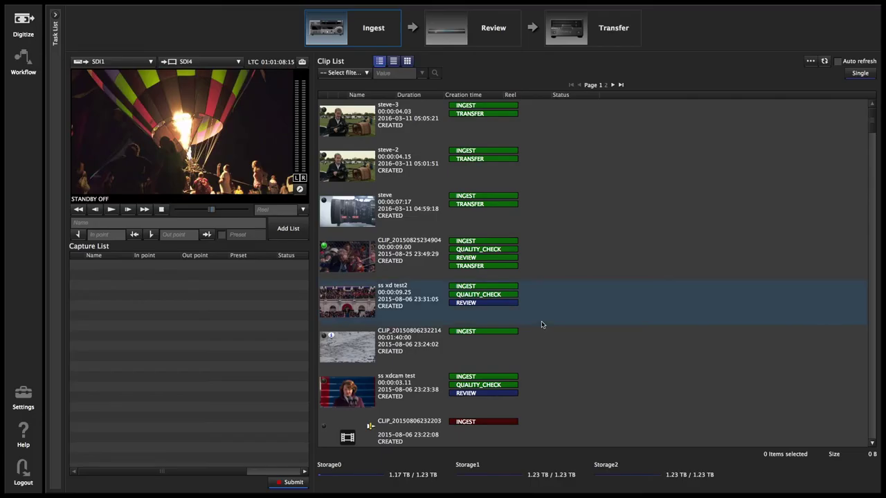
Step: Play the tape and mark a clip from 01:00:16:19 to 01:00:25:06
click(149, 235)
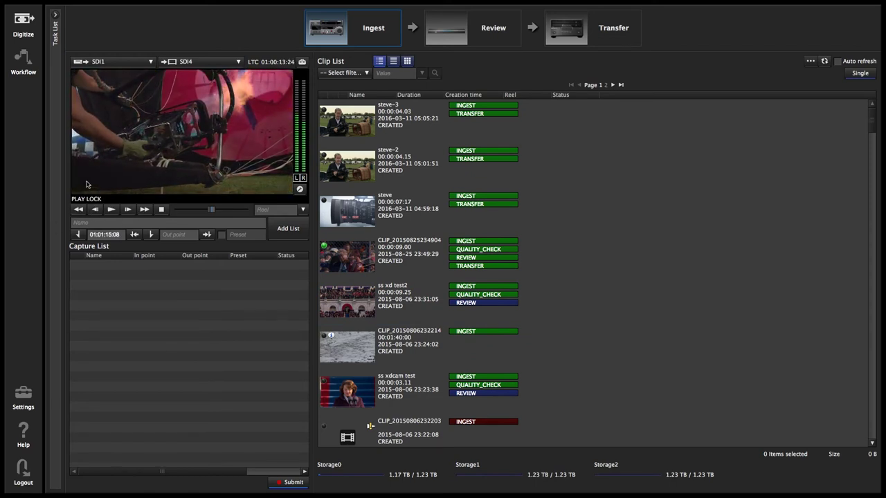
click(78, 236)
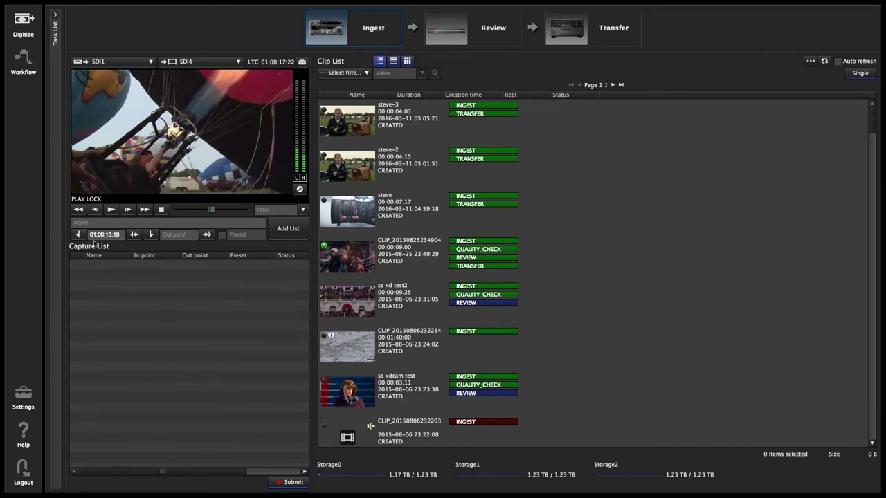
click(150, 236)
click(150, 236)
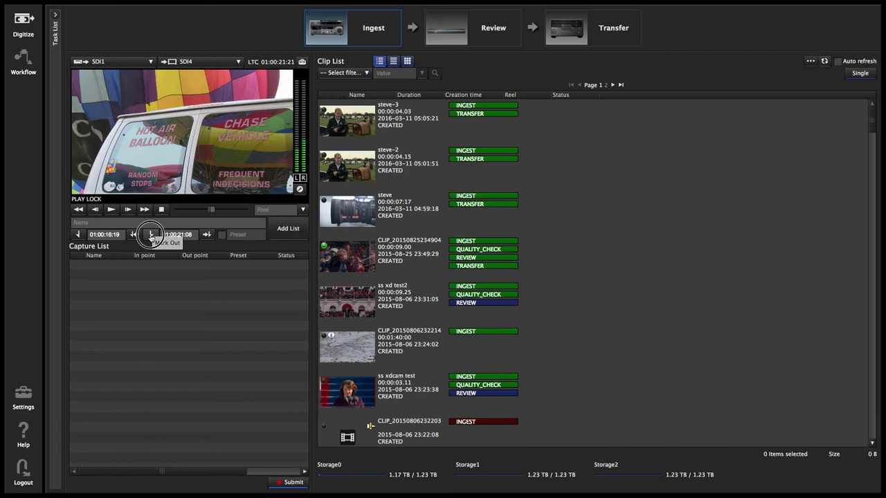
click(151, 236)
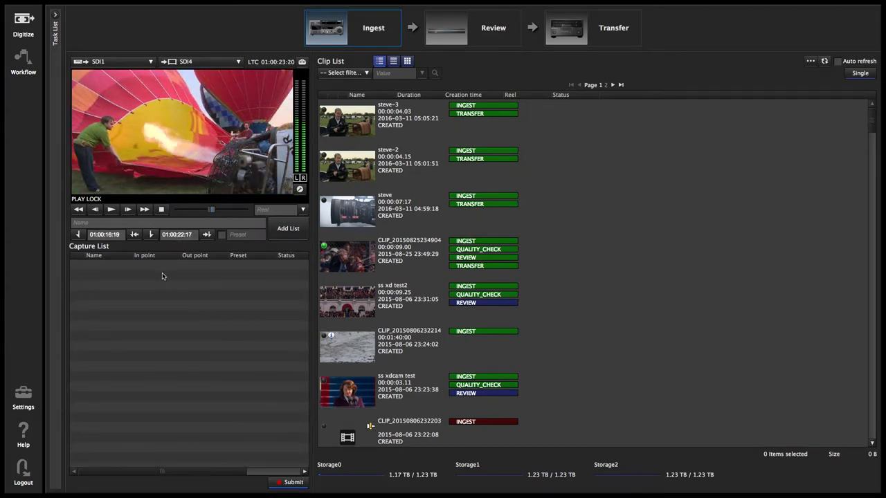
click(151, 236)
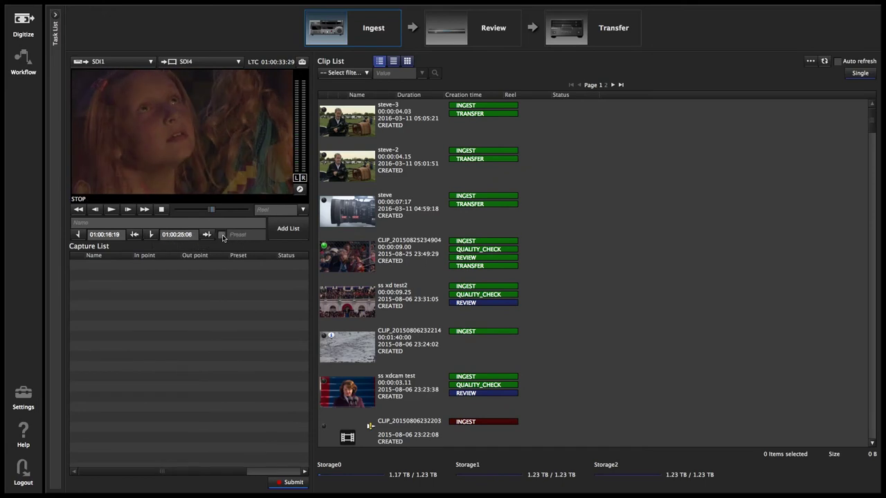
Step: Name the clip 'Steve-clip1' with no preset and add it to the Capture List
click(222, 236)
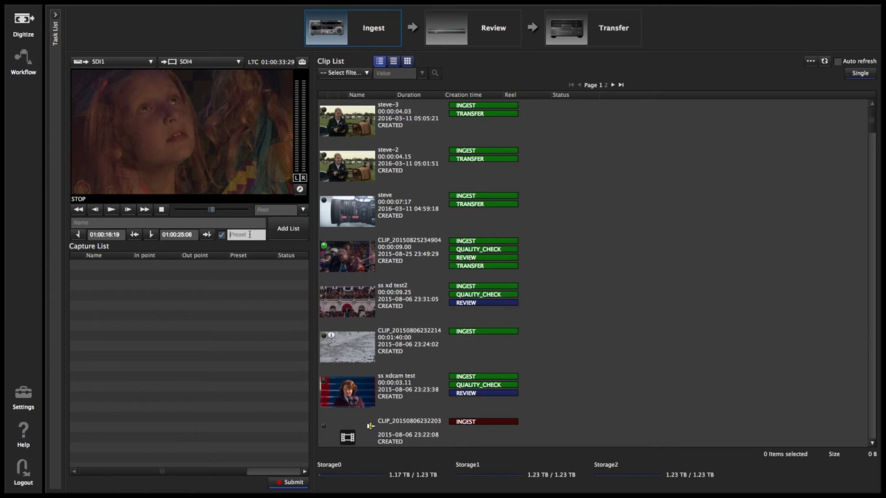
click(222, 236)
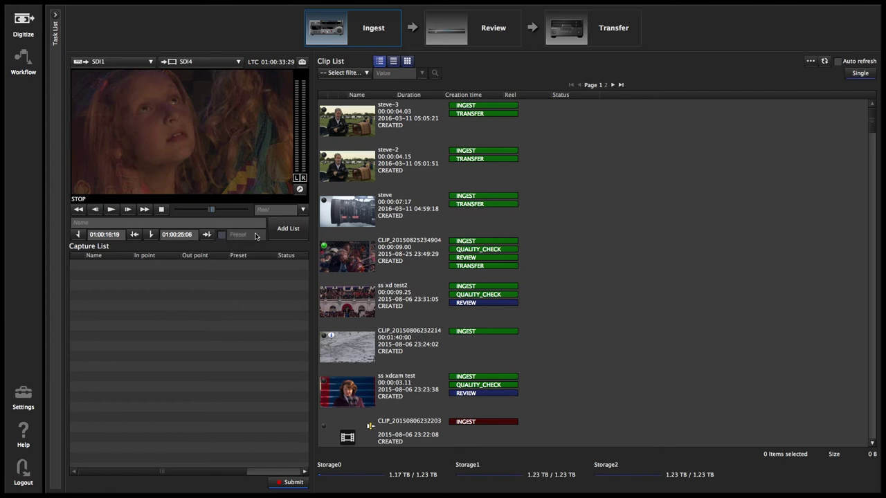
click(153, 227)
click(144, 224)
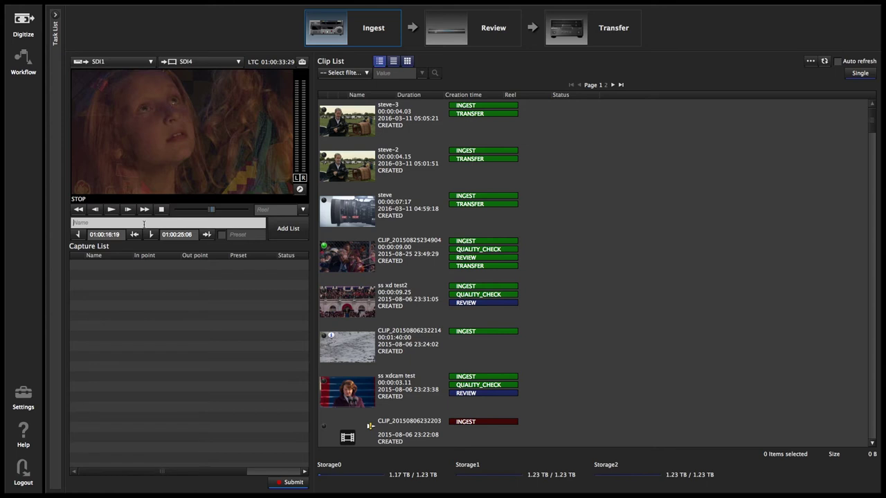
text(Steve-cip)
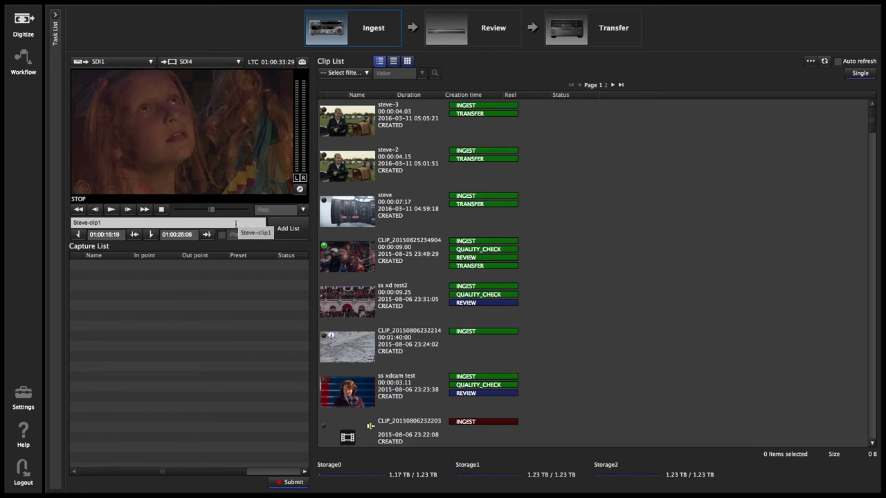
click(281, 232)
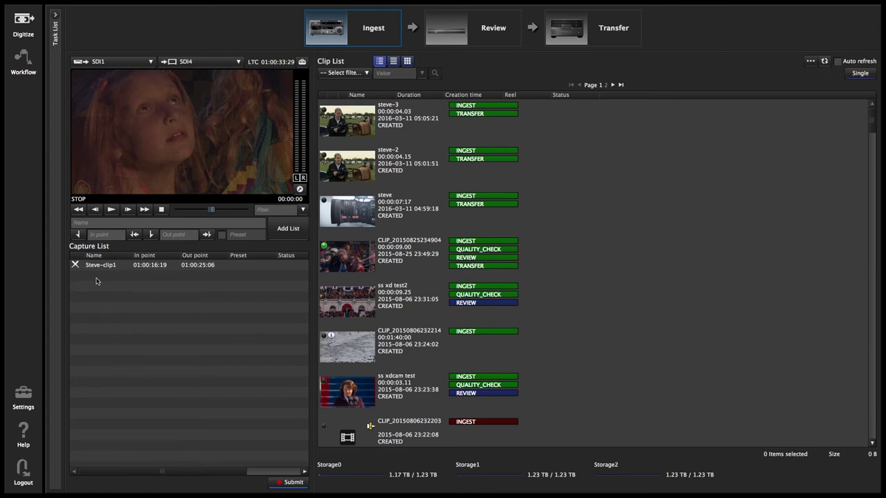
Step: Play the tape and mark a clip from 01:00:42:00 to 01:00:47:23
click(110, 210)
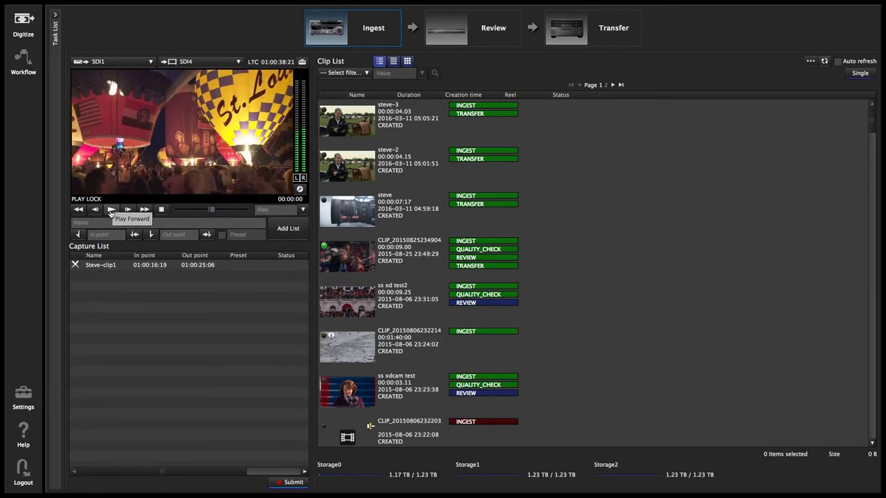
click(98, 265)
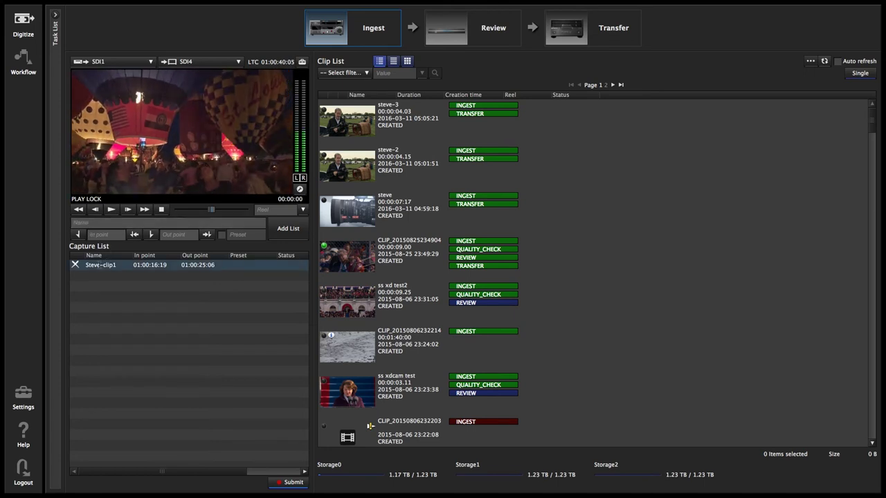
click(77, 235)
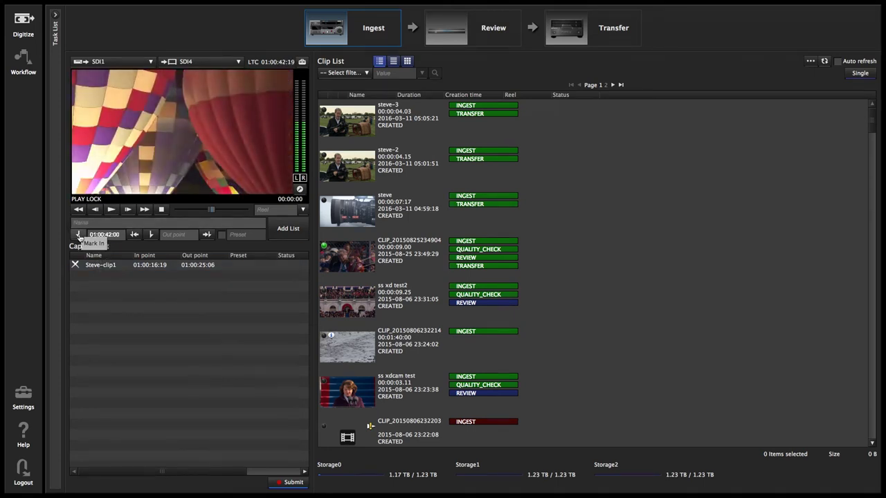
click(151, 235)
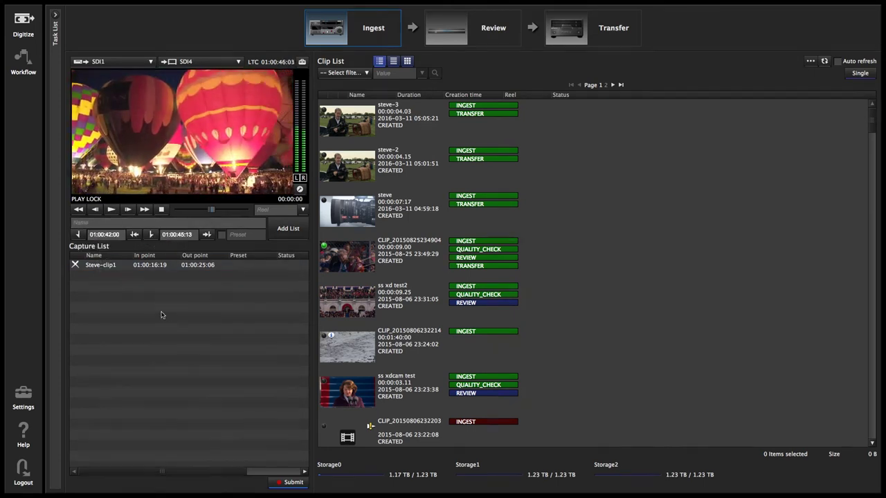
click(151, 235)
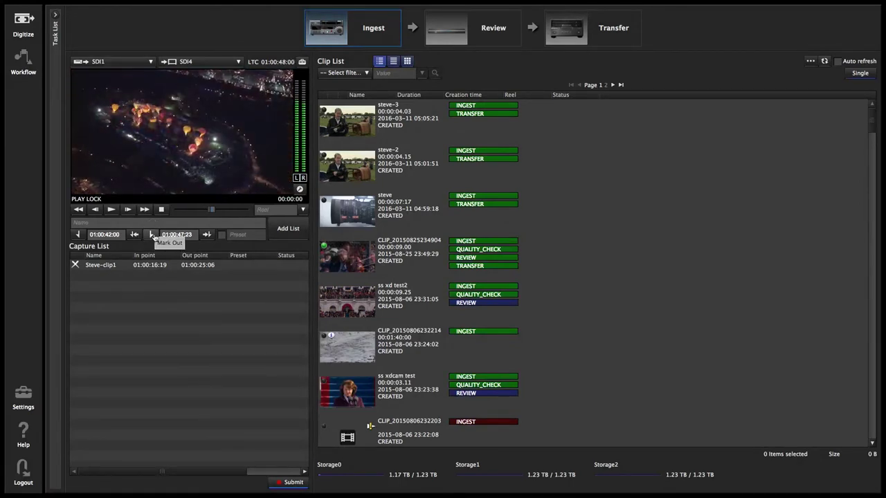
Step: Name the clip 'Steve Clip-2', assign it to HD Reel 1, and add it to the capture list
click(135, 223)
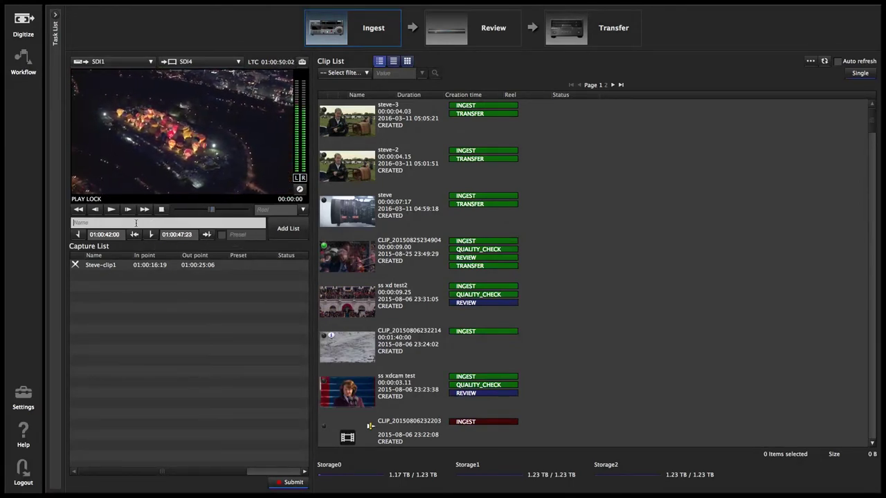
text(Steve)
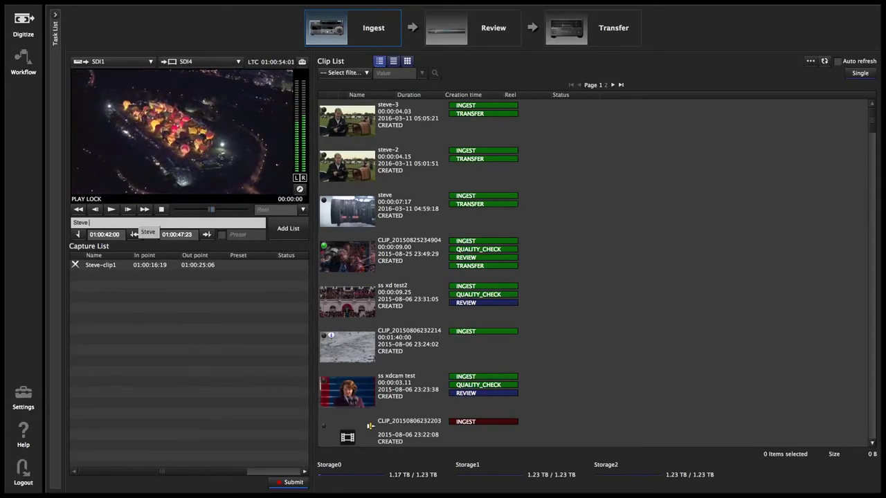
text( Clip-2)
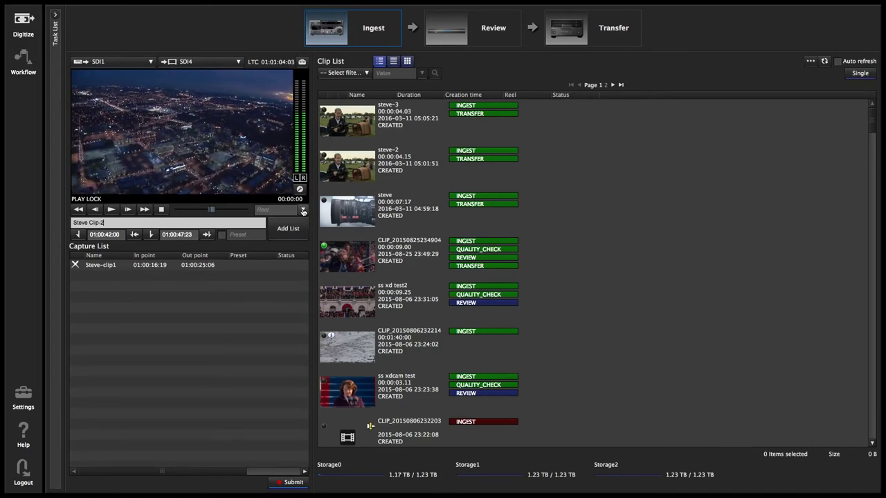
click(302, 211)
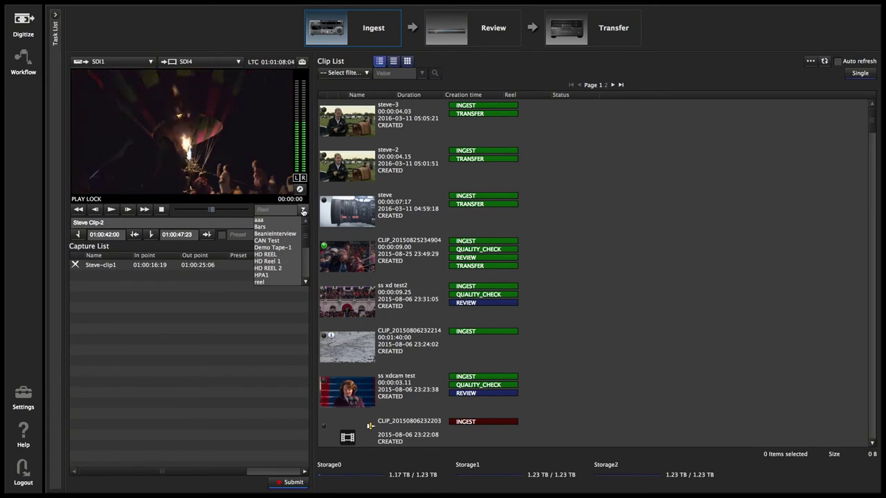
click(272, 262)
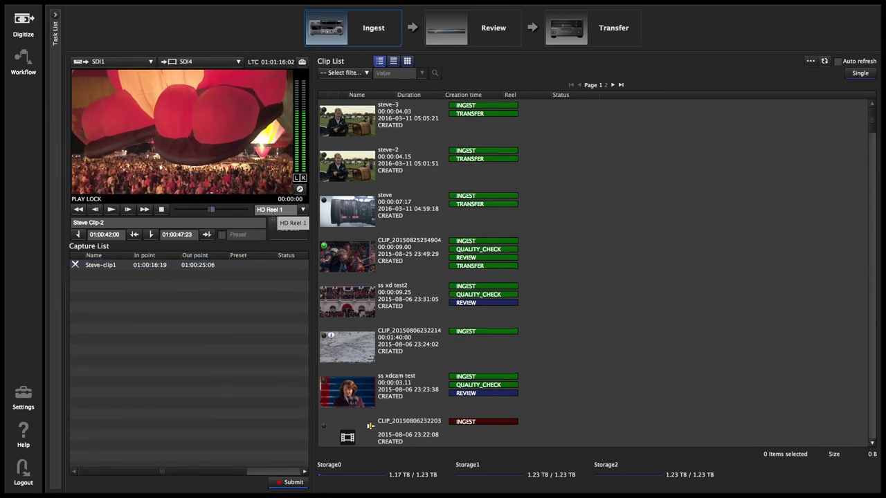
click(283, 232)
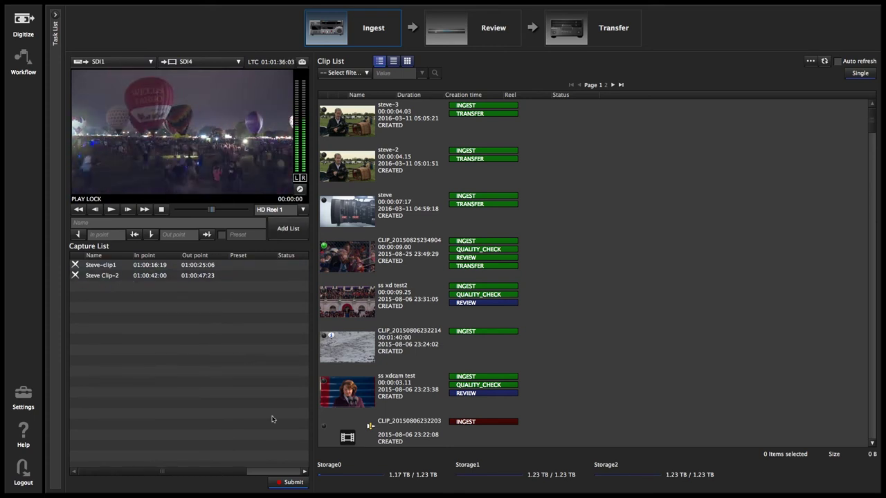
click(286, 484)
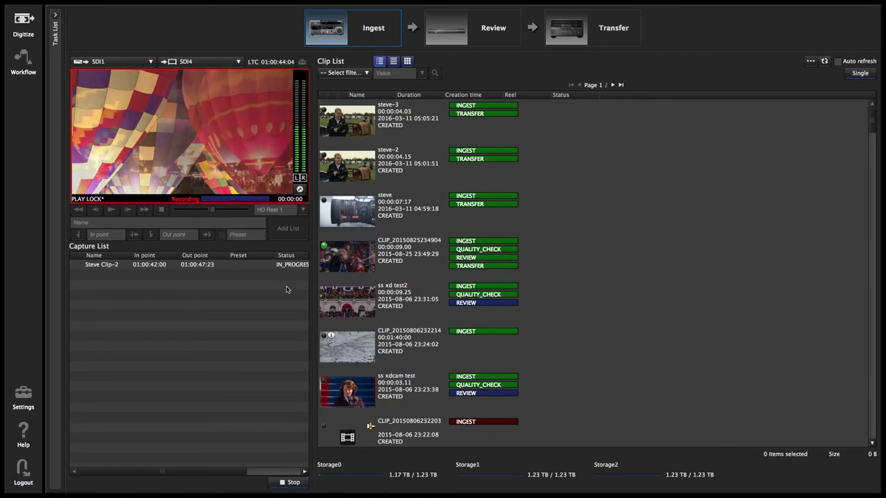
Step: Start recording the capture list, then refresh the Clip List until both Steve clips appear
click(239, 267)
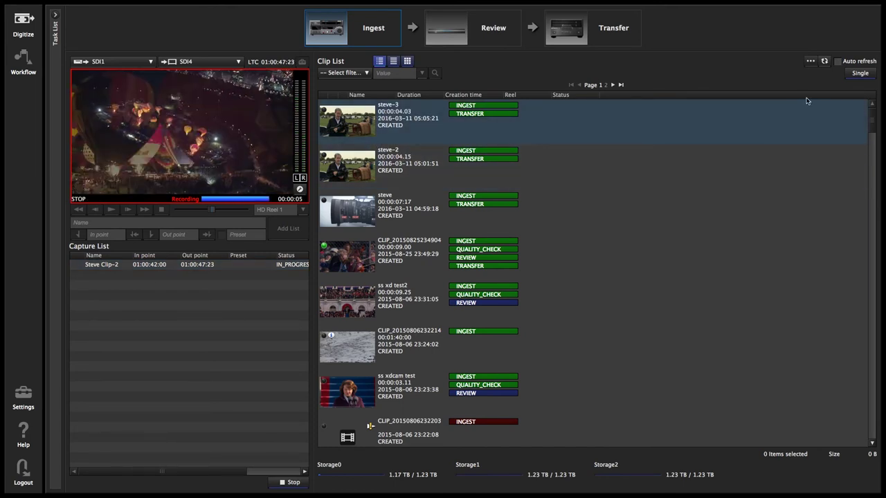
click(824, 62)
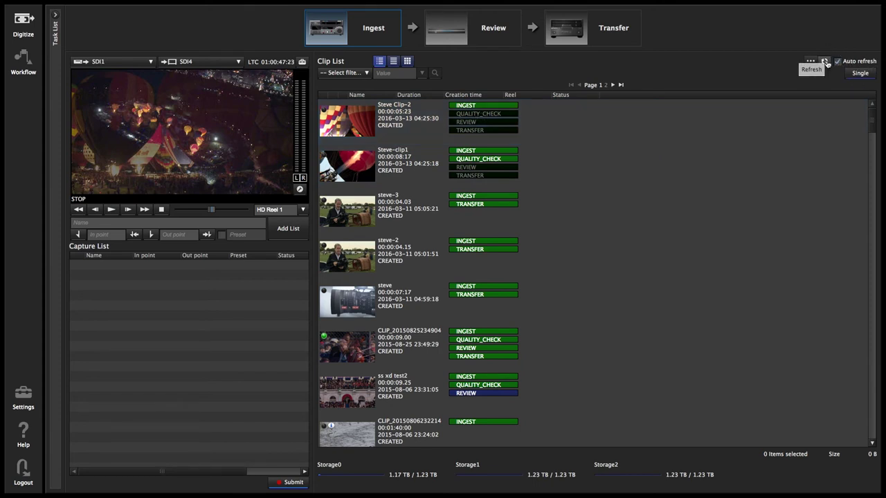
click(825, 61)
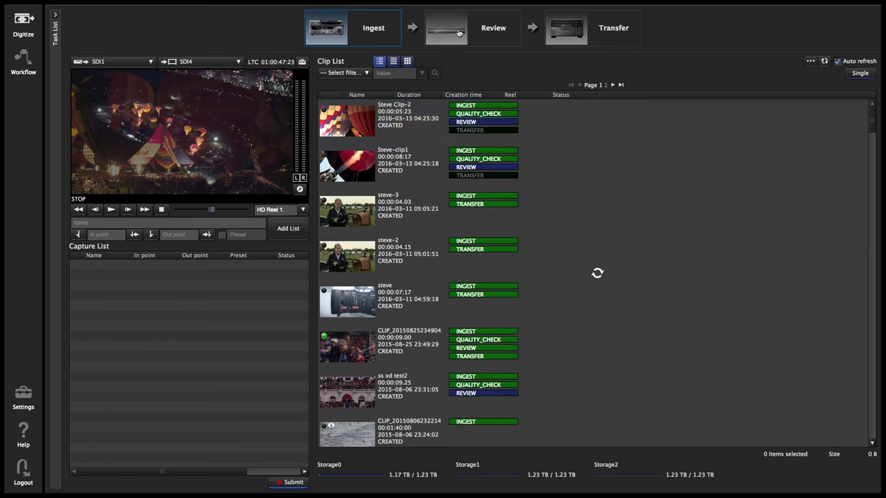
Step: Load Steve Clip-2 into the Review proxy player, play it forward, then stop playback
click(458, 32)
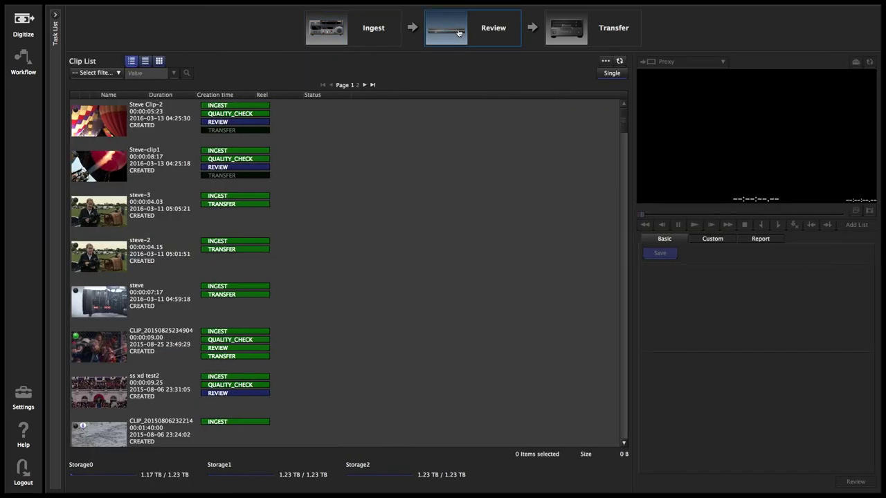
click(93, 119)
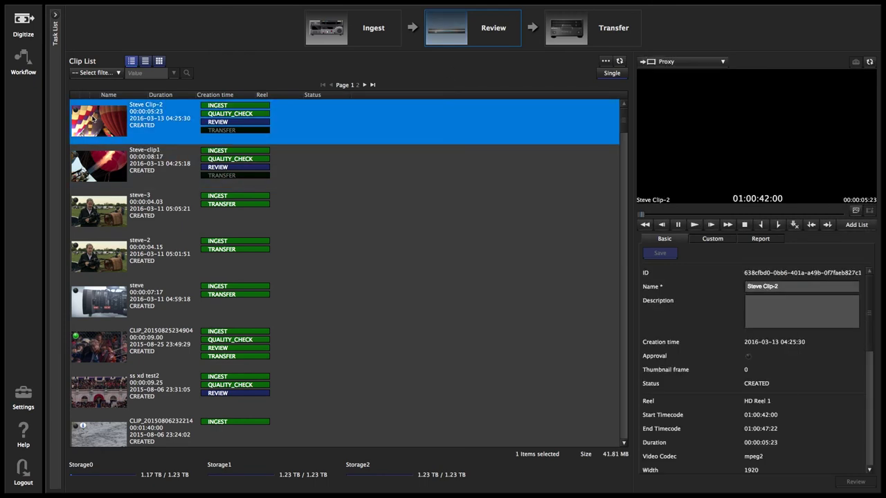
click(694, 225)
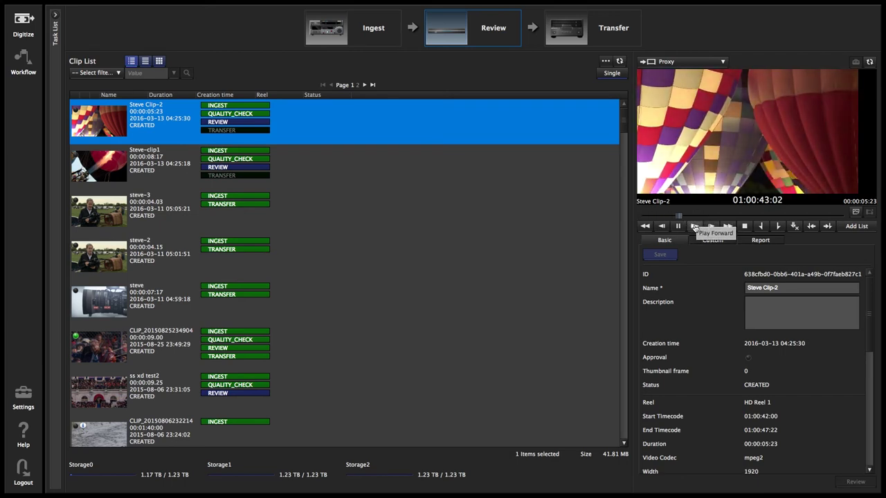
click(745, 226)
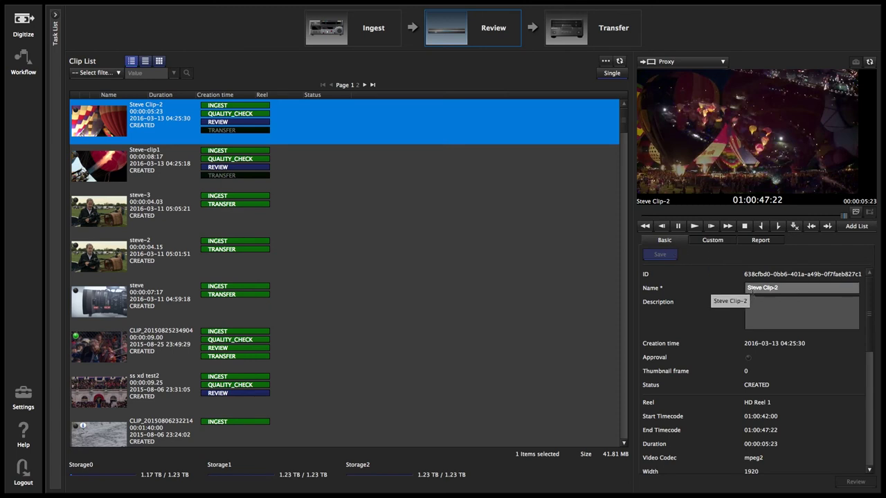
click(748, 312)
Step: Enter 'Balloon fest' as the description and scroll the metadata to confirm INGEST_OK and QC_OK
click(767, 313)
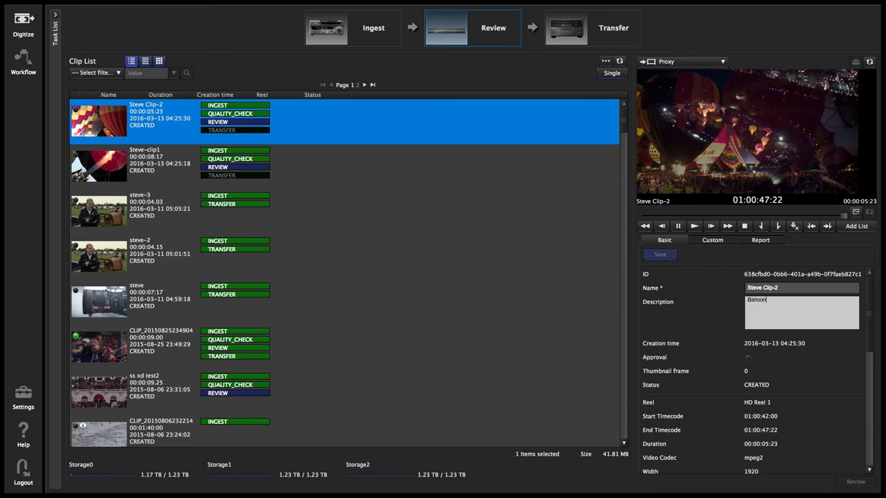
click(777, 299)
scroll(773, 358, down, 5)
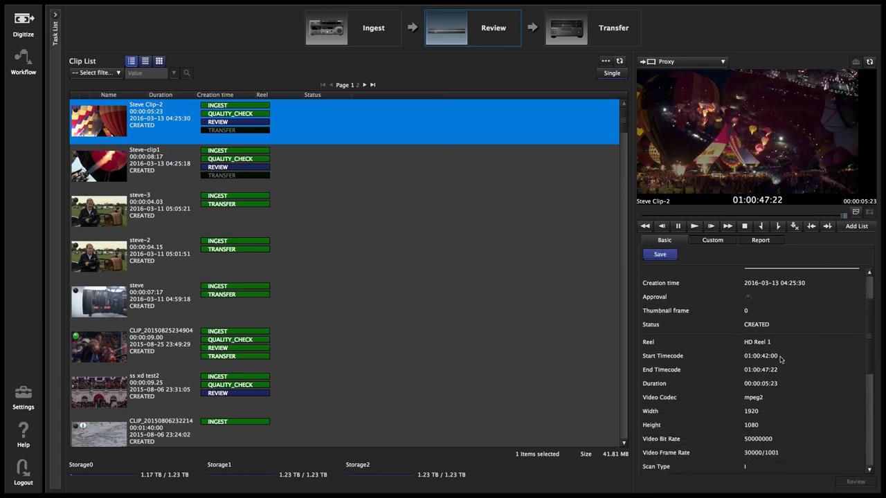
scroll(780, 360, down, 4)
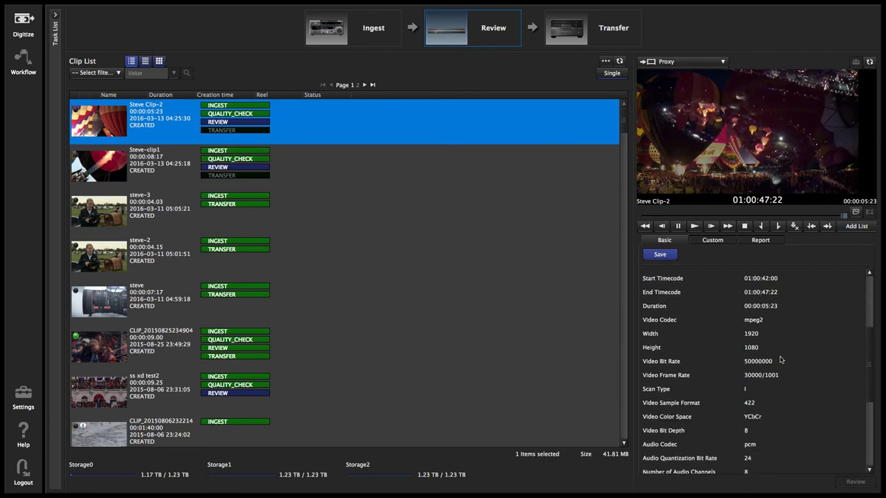
scroll(780, 359, down, 5)
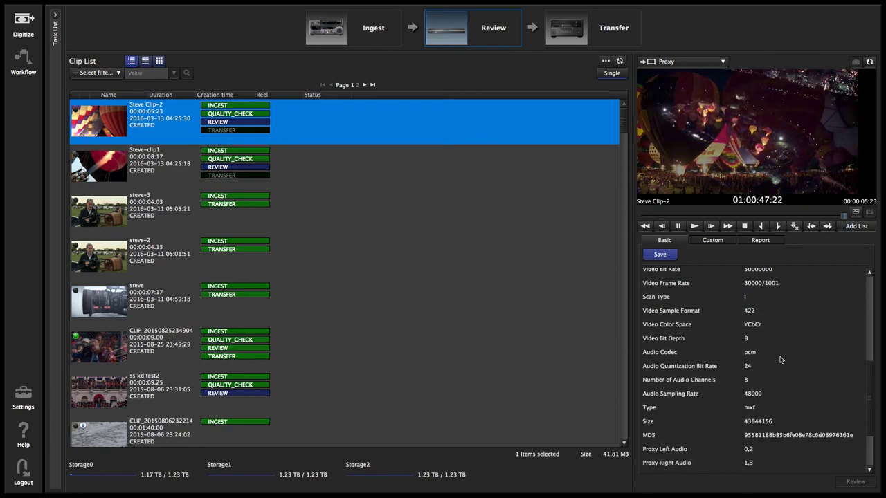
scroll(781, 359, down, 2)
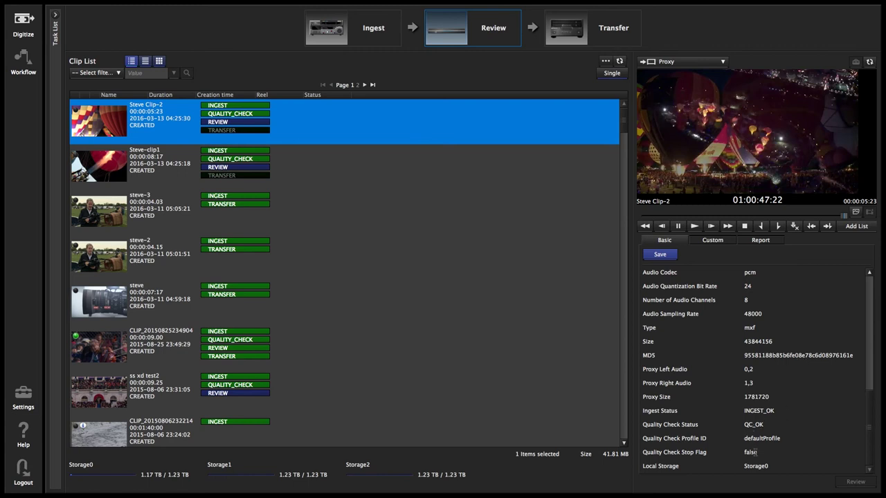
scroll(766, 451, up, 5)
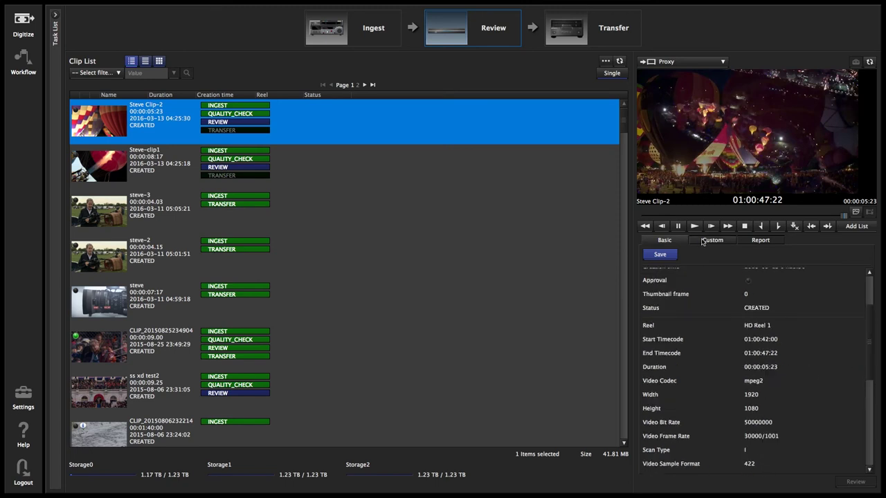
Step: Add a custom Director field holding the director's name to Steve Clip-2 and save it
click(703, 240)
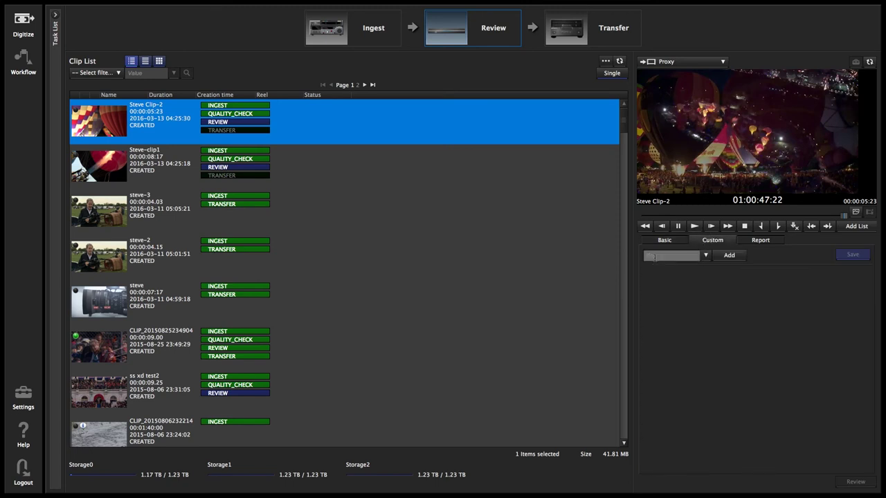
click(658, 255)
text(Director)
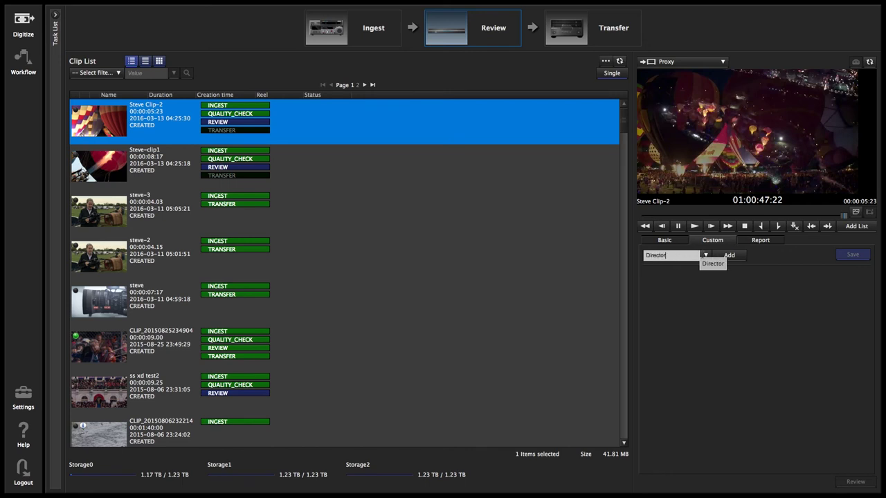
click(728, 255)
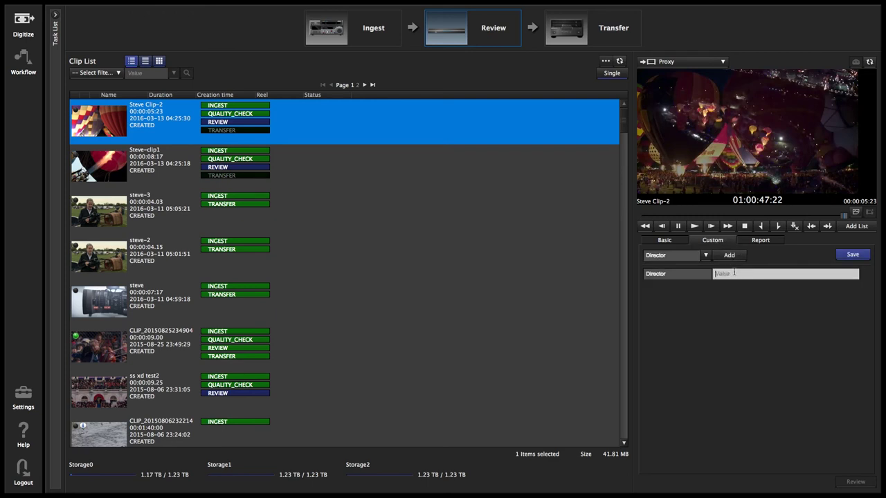
click(733, 274)
text(Michel)
click(851, 255)
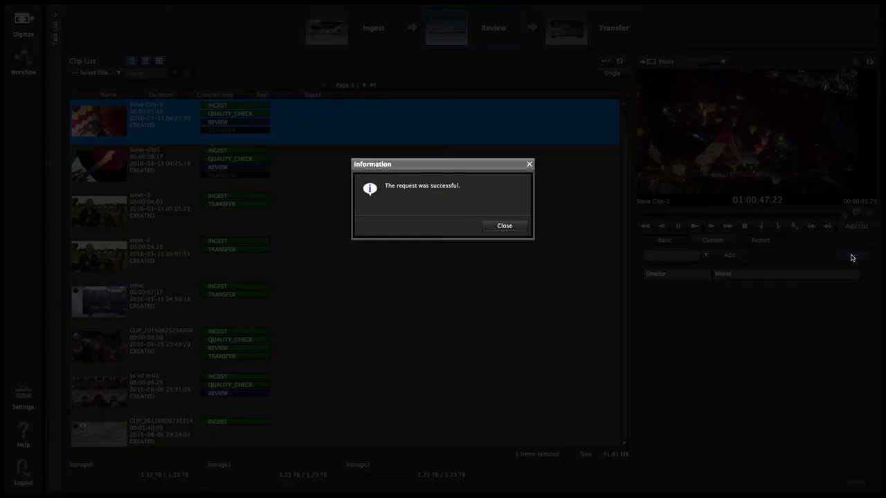
click(497, 228)
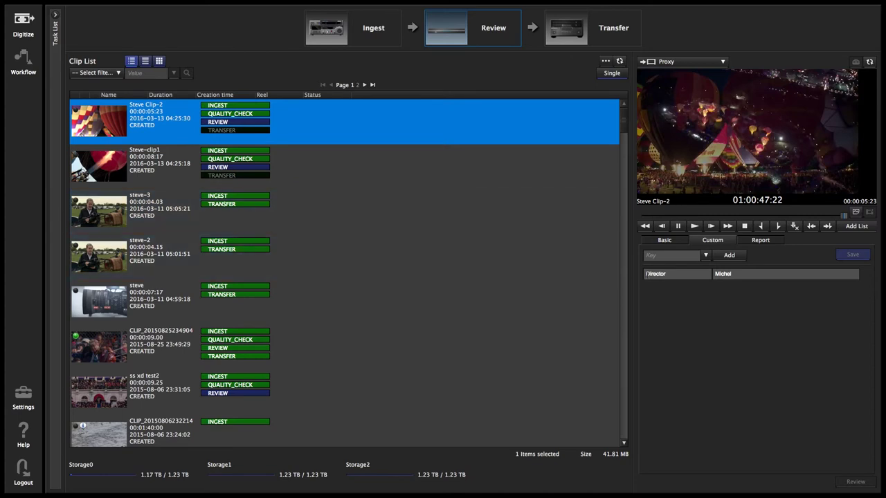
Step: Show Steve Clip-2's report and cue the player to the 30 NDF INGEST entry at 01:00:42:00
click(761, 240)
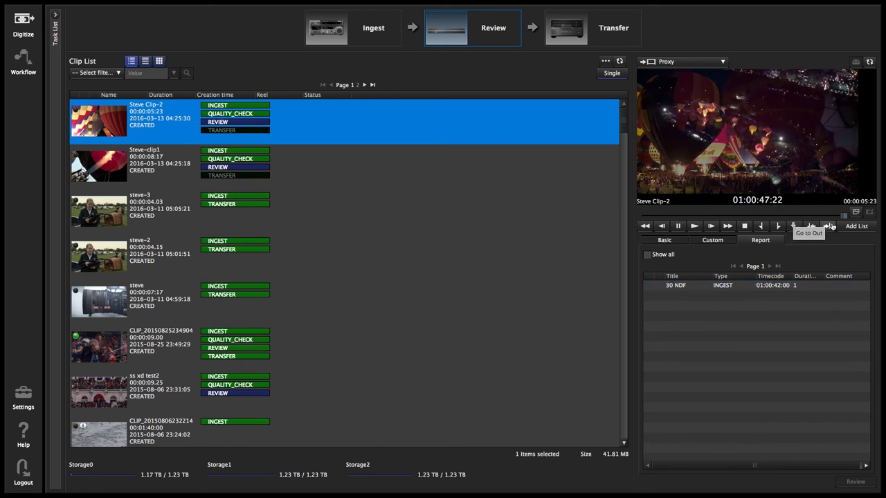
click(787, 284)
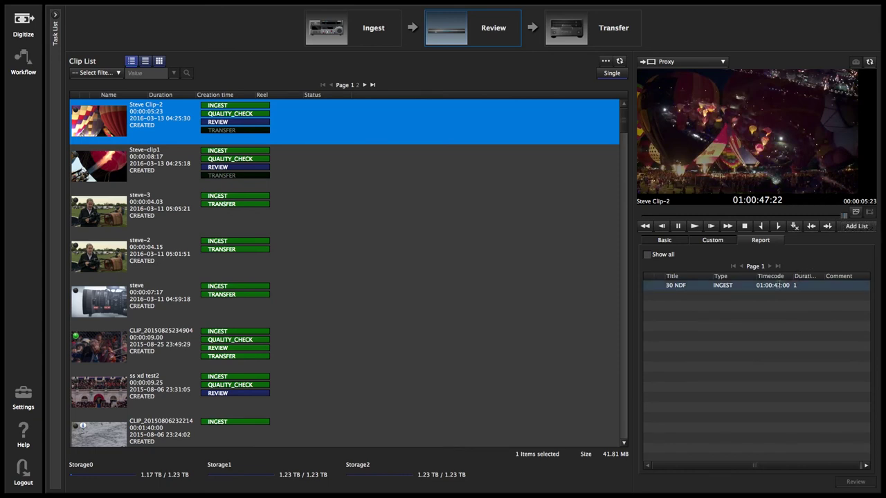
click(778, 285)
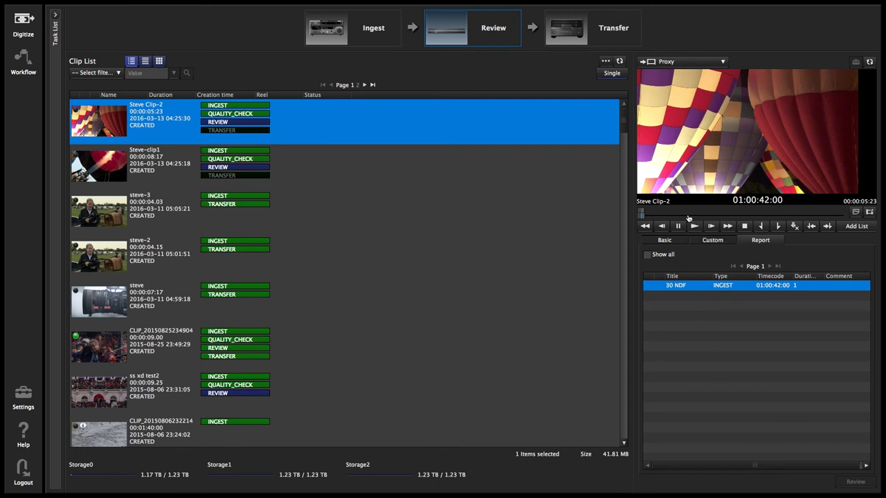
click(717, 215)
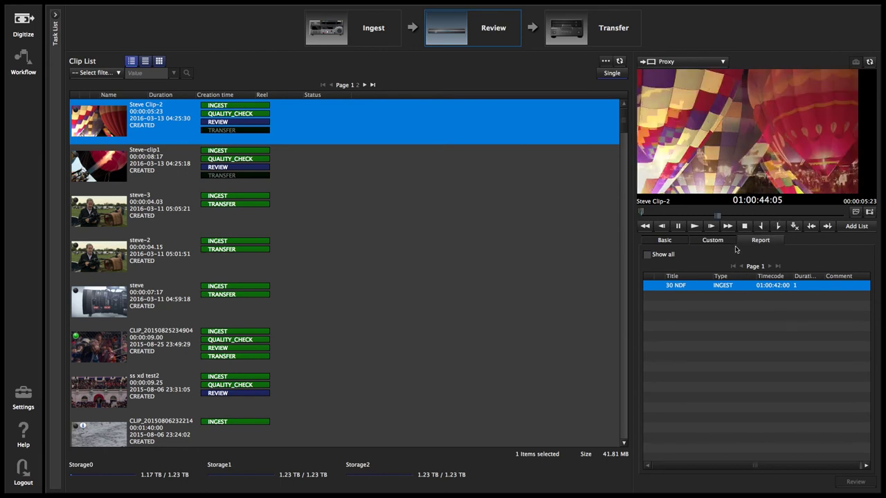
click(717, 216)
Step: Scrub to the glowing-balloons frame at 01:00:45:24 and set it as the thumbnail
drag(717, 217, 635, 220)
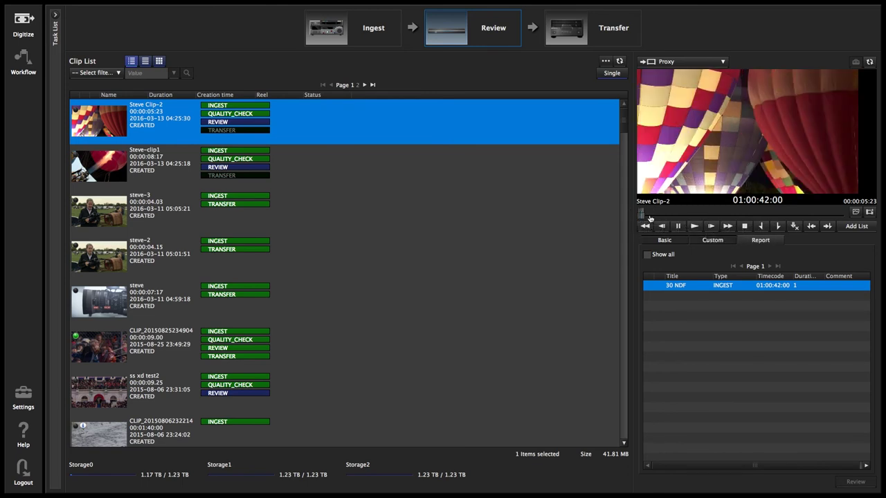
click(656, 217)
drag(656, 217, 774, 213)
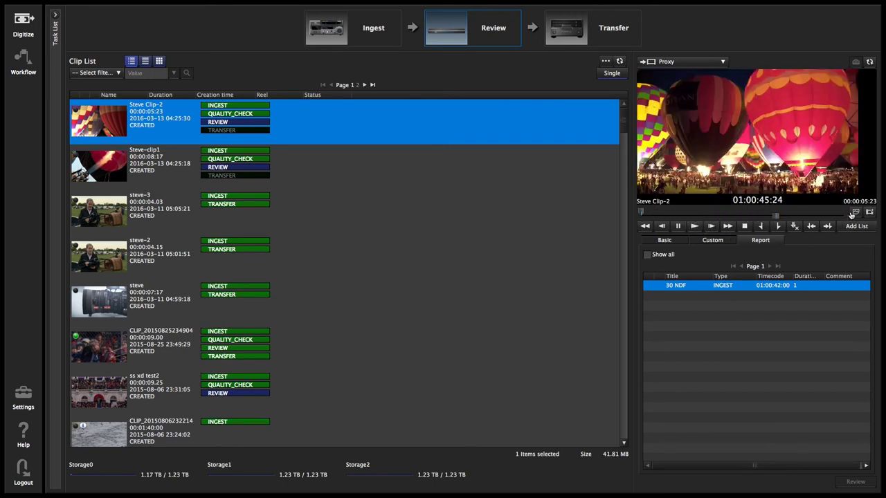
click(855, 214)
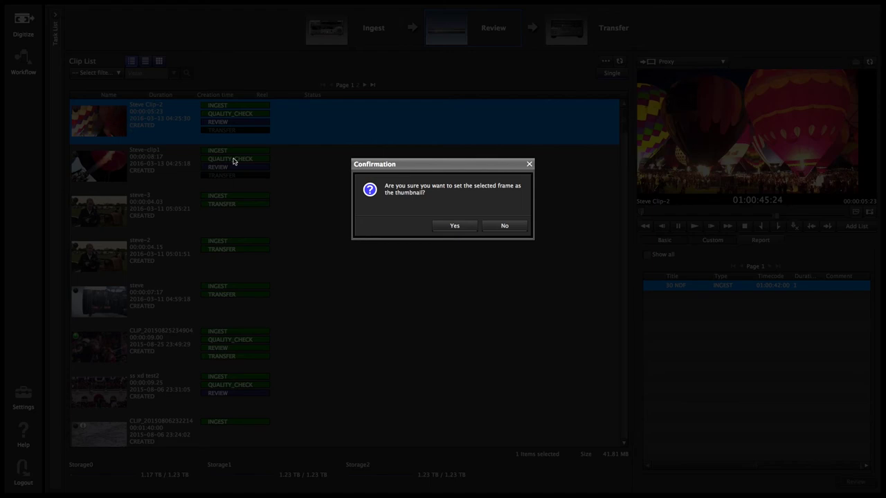
click(454, 225)
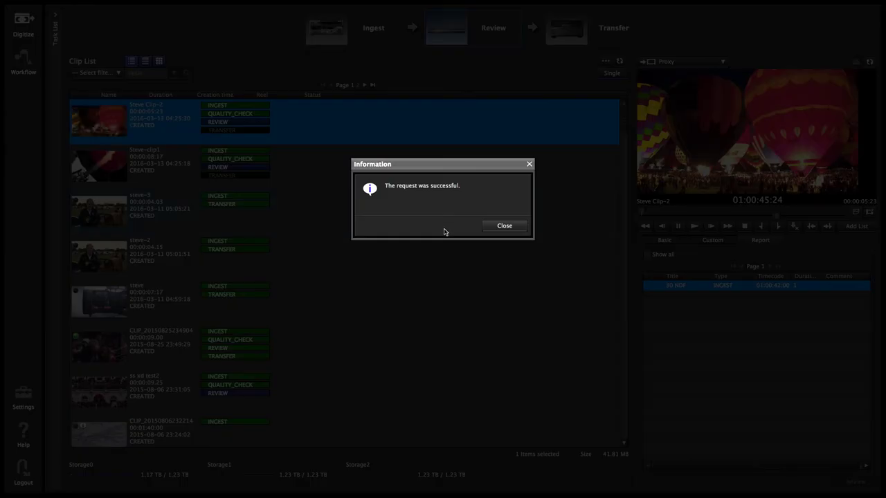
click(495, 229)
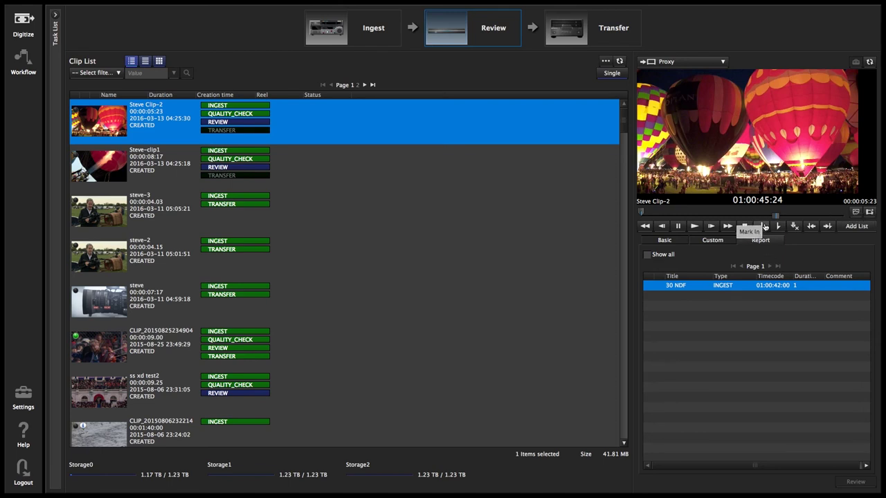
Step: Mark In at 01:00:45:01 and Mark Out at 01:00:46:09 on Steve Clip-2
click(754, 219)
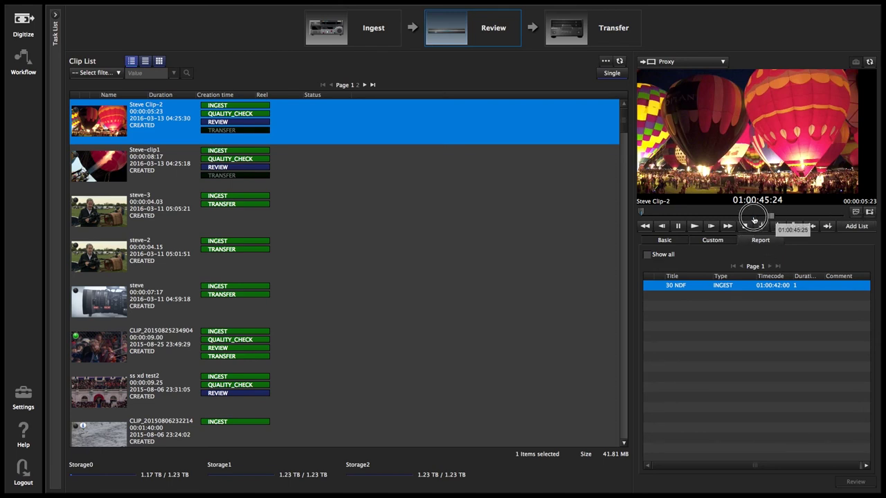
click(638, 213)
click(695, 226)
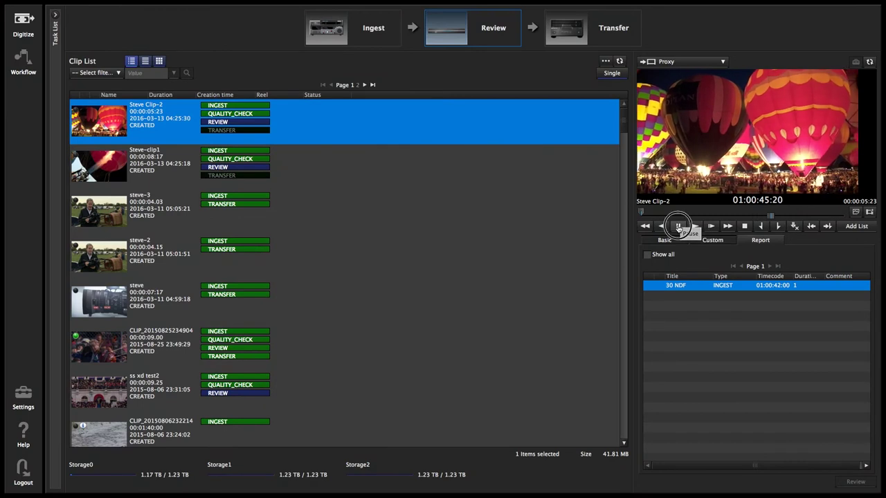
click(678, 227)
click(749, 218)
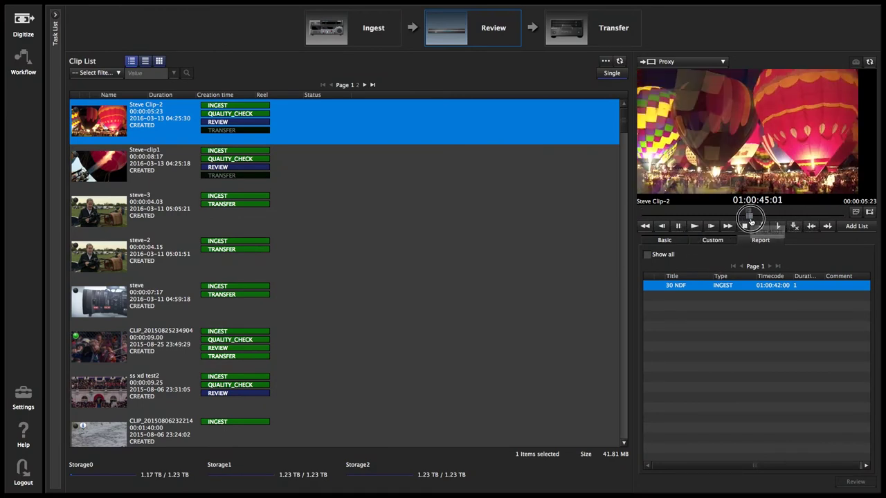
click(793, 216)
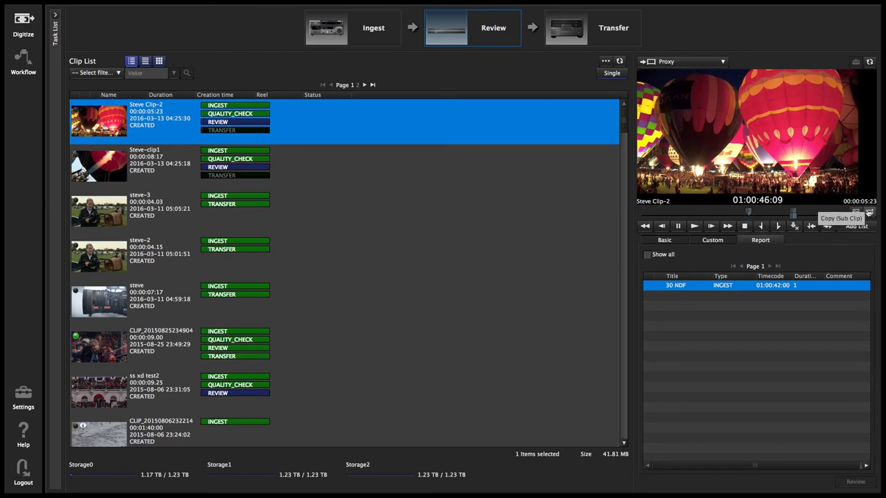
Step: Create a subclip from the marked range named 'Steve Clip-2- subclip'
click(870, 212)
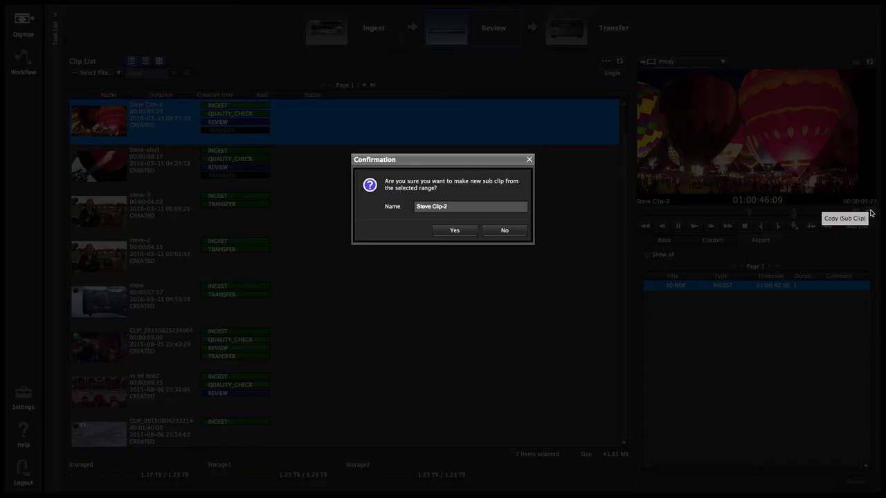
click(462, 207)
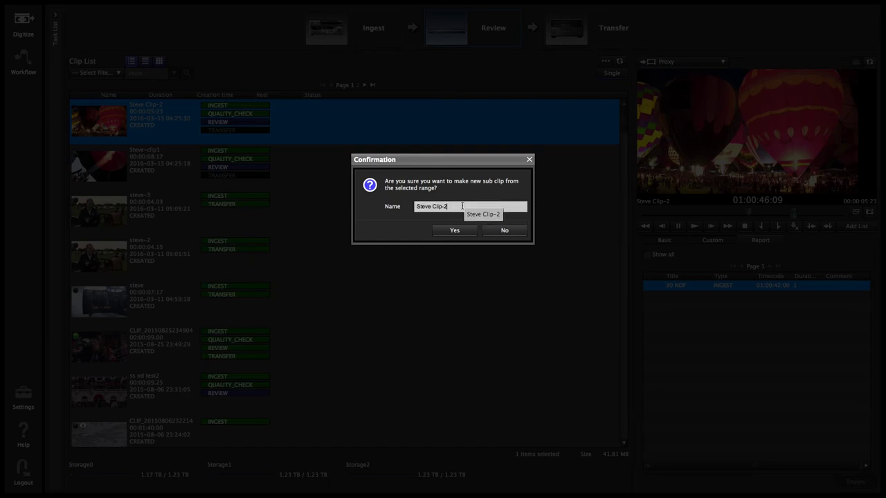
text(- subclip)
click(453, 231)
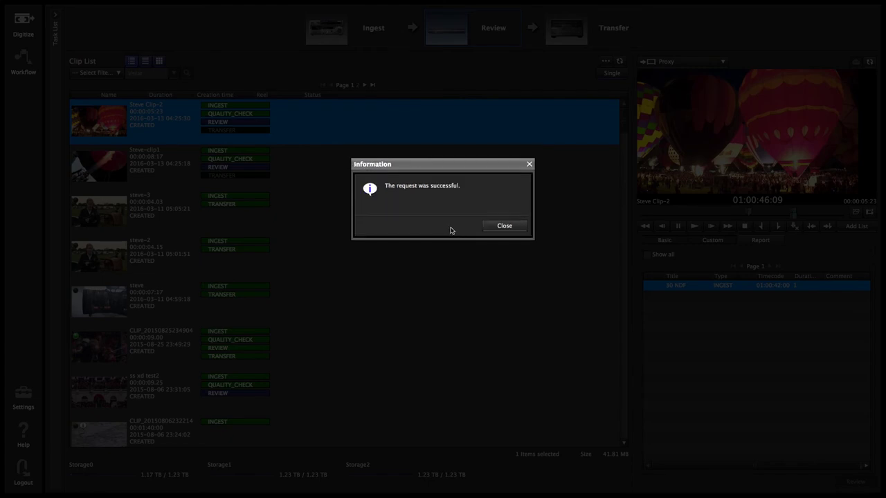
click(504, 226)
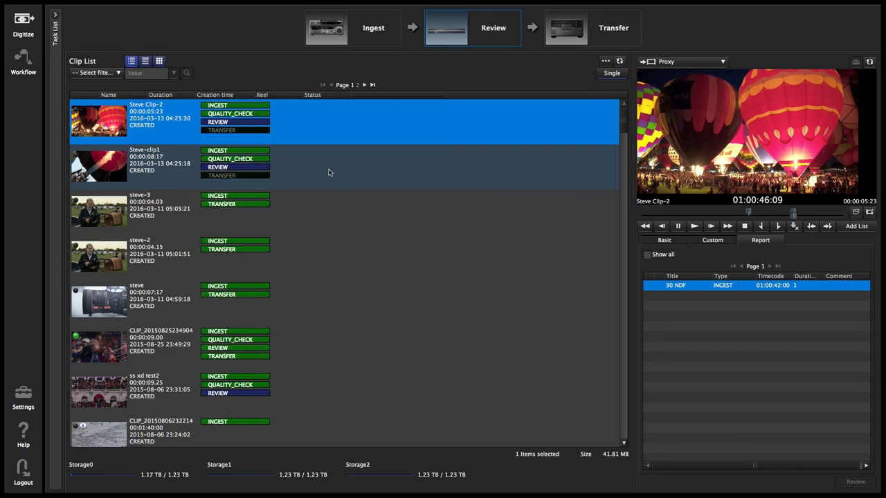
Step: Refresh the clip list, check the new subclip, then replay the original Steve Clip-2
click(620, 61)
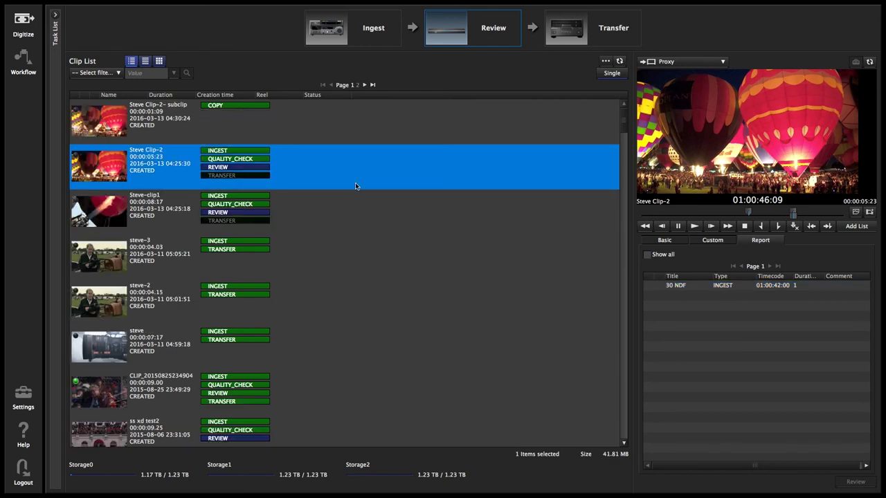
click(83, 128)
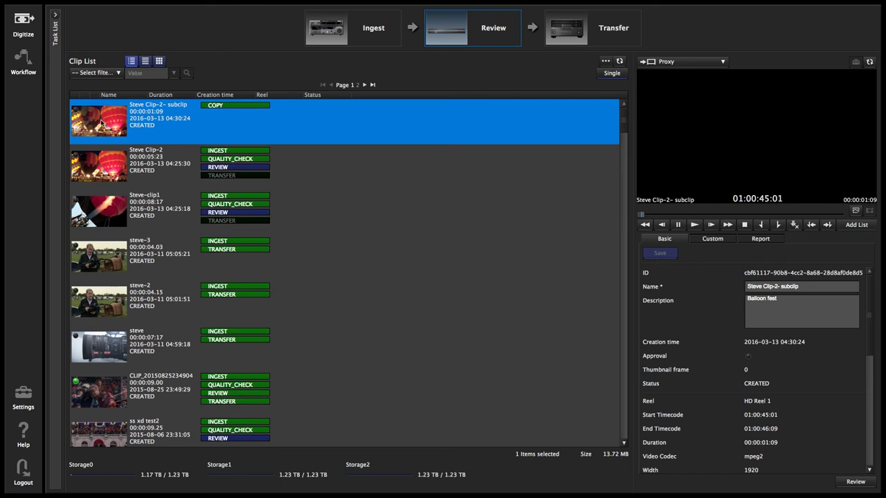
click(108, 169)
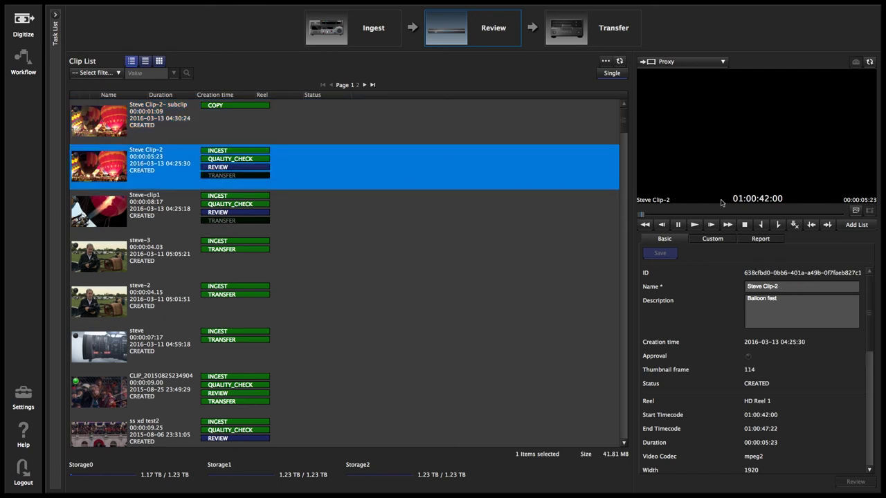
click(694, 227)
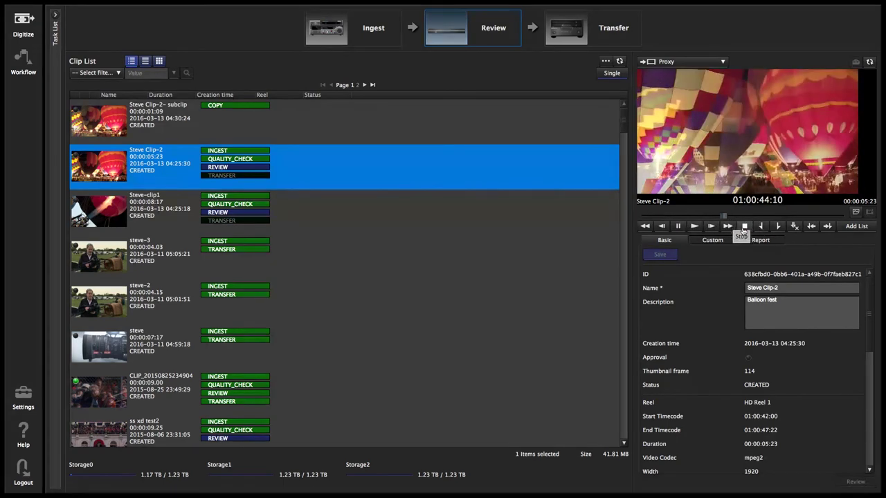
Step: Pause Steve Clip-2 at 01:00:46:10, then stop it to return to 01:00:42:00
click(677, 226)
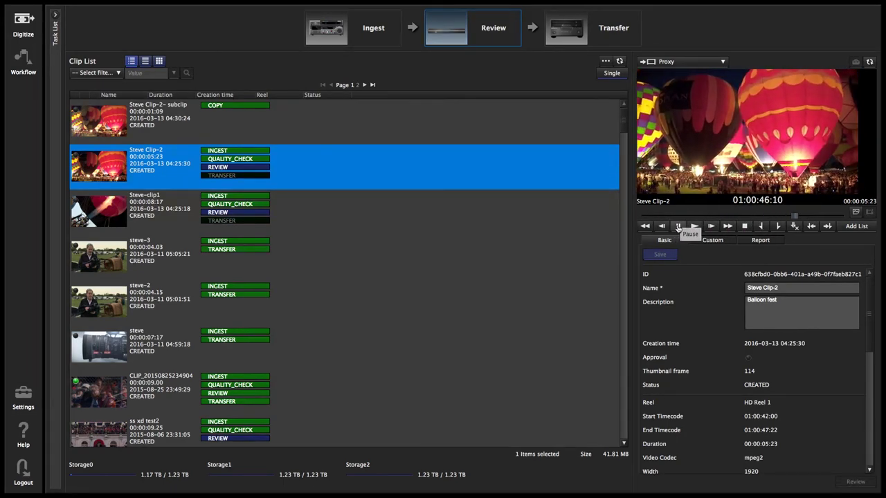
click(743, 226)
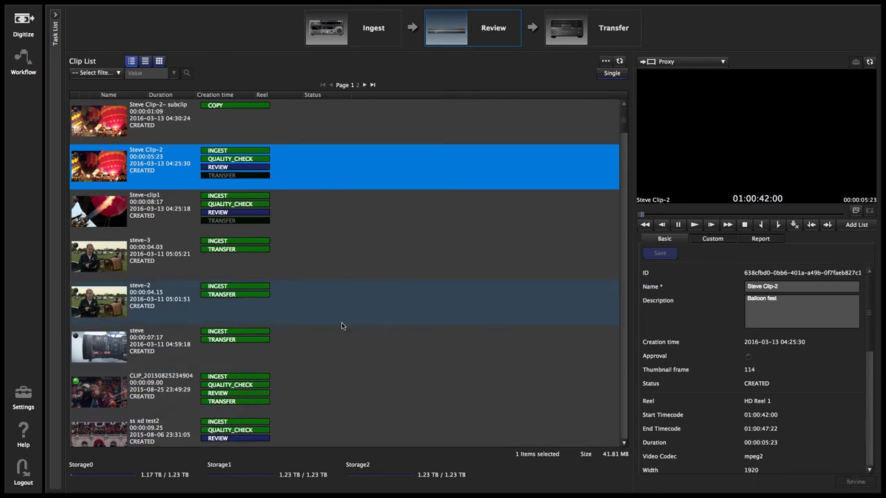
Step: Log out, sign back in with another user ID and password, and select the Balloon fest clip
click(23, 473)
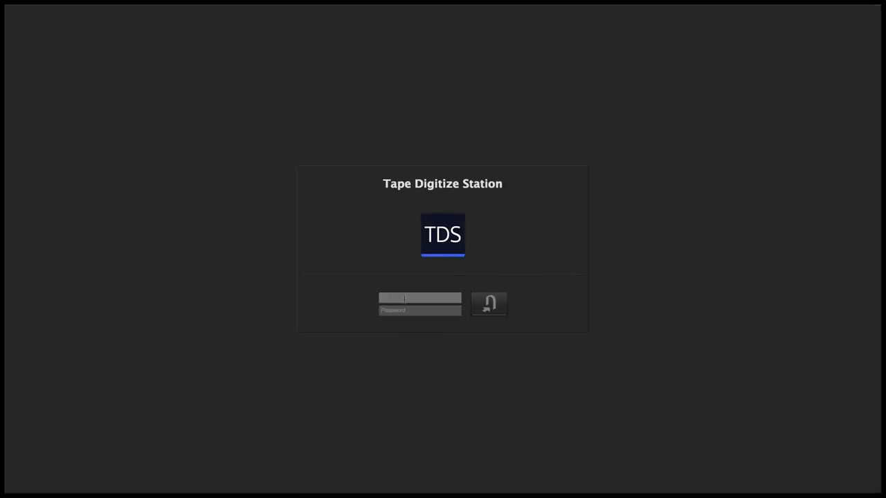
click(406, 298)
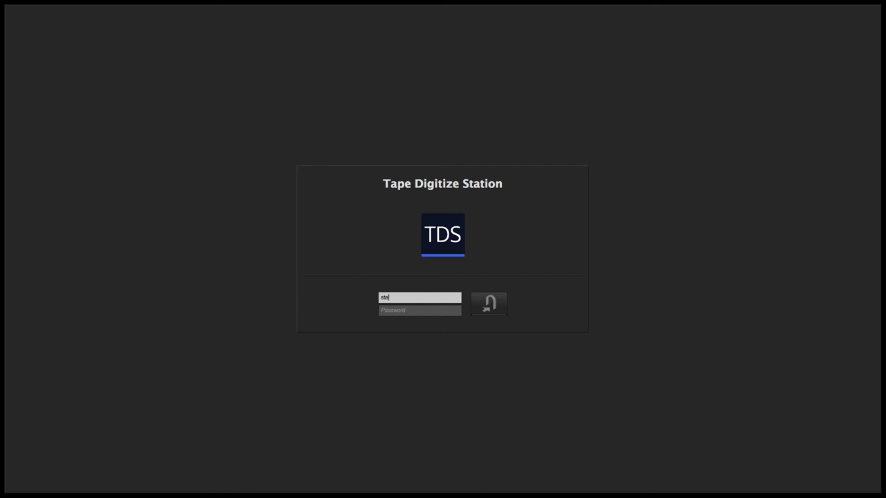
click(415, 310)
text(•••)
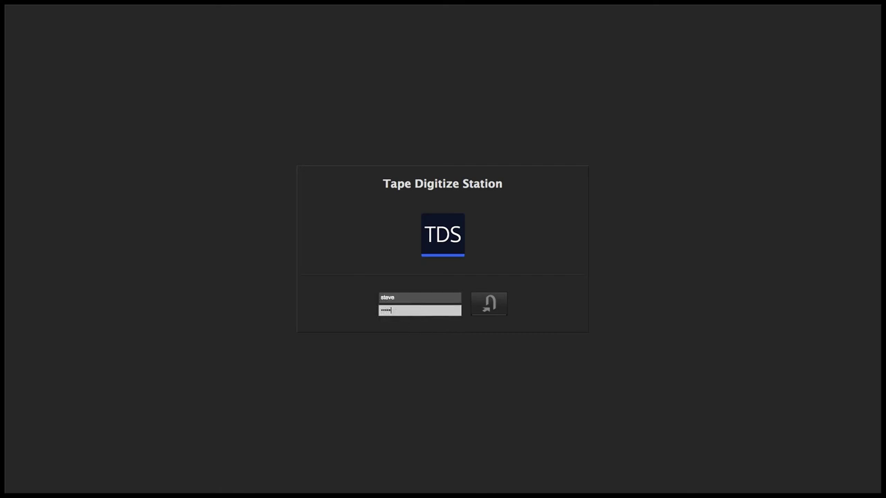
click(488, 305)
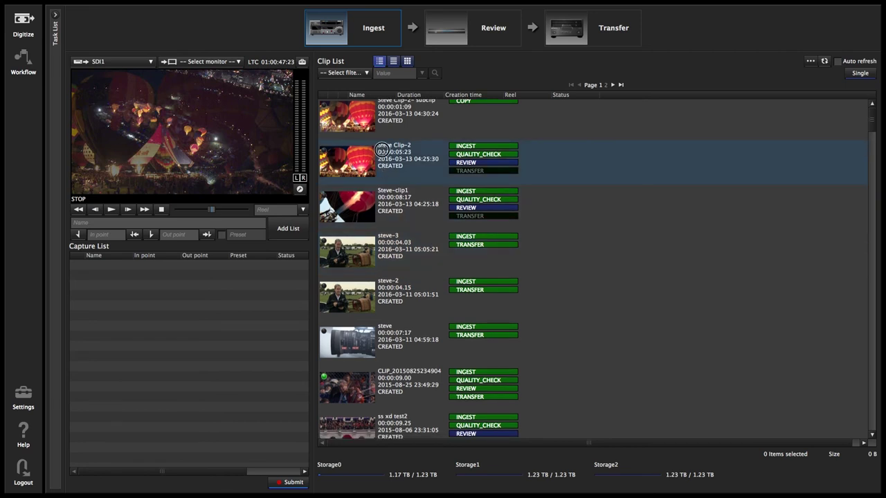
click(380, 152)
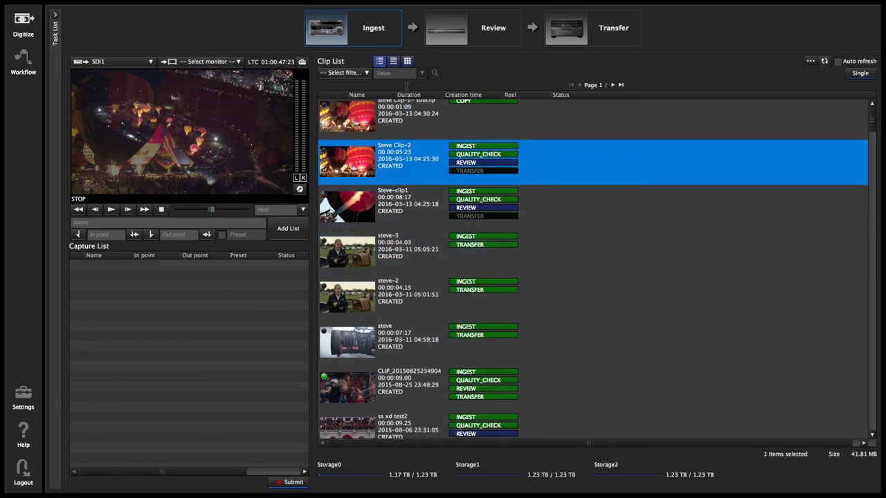
Step: Play and pause the Balloon fest proxy in Review, view its Report entries, and open the Review form
click(452, 25)
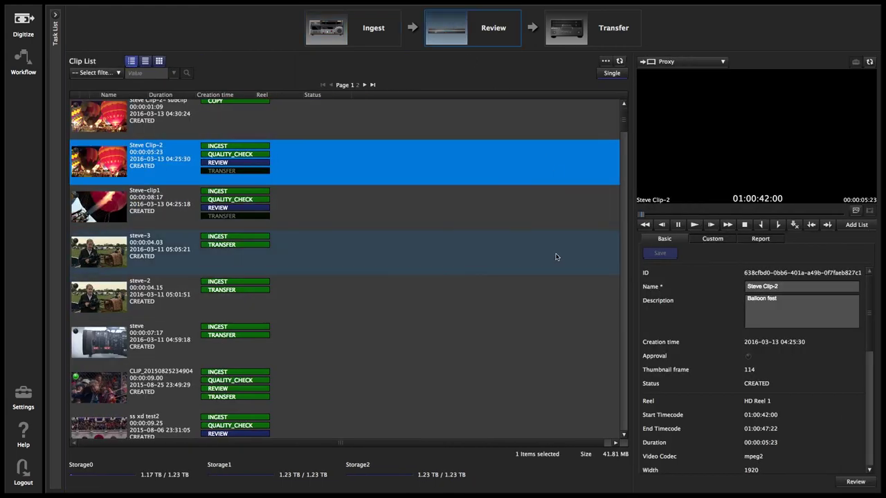
click(692, 226)
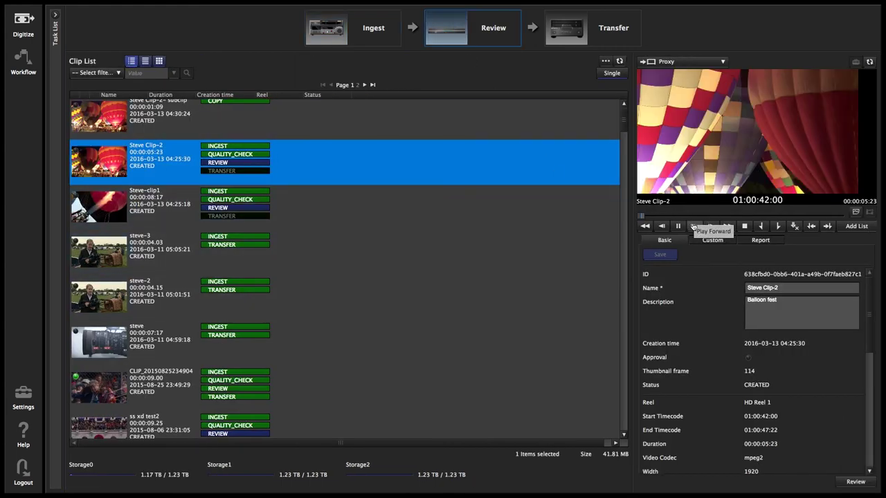
click(680, 227)
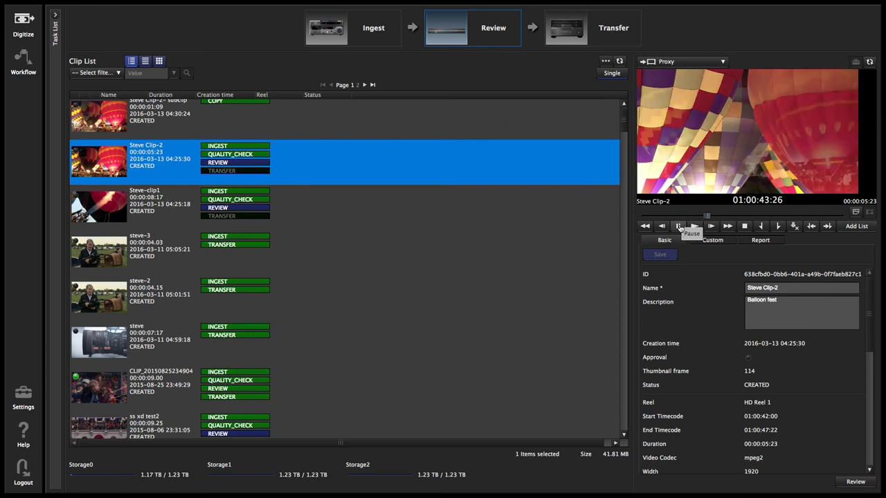
click(760, 240)
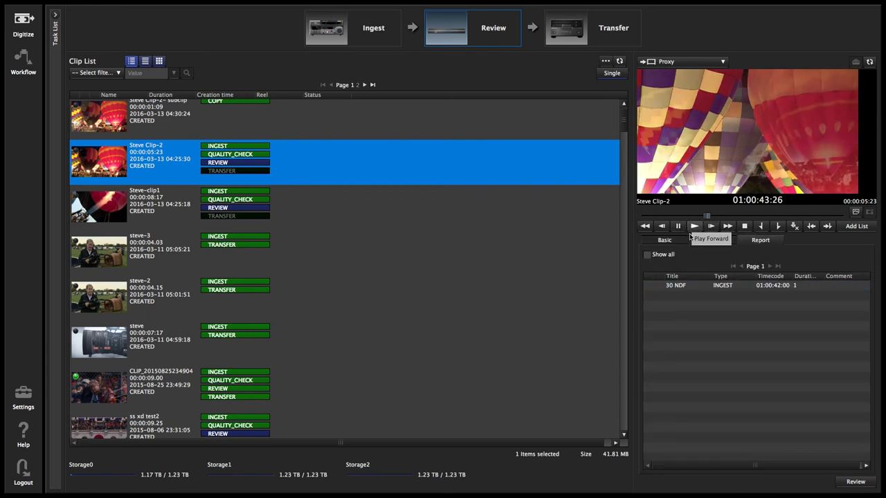
click(856, 482)
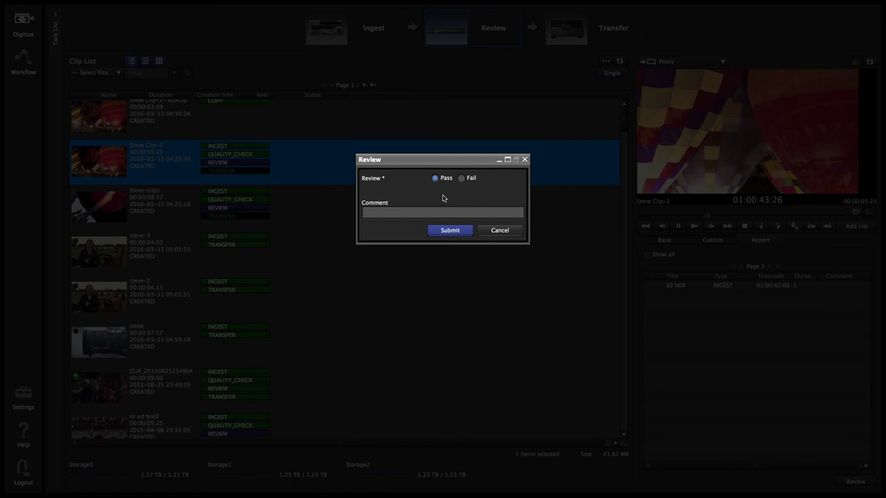
click(409, 213)
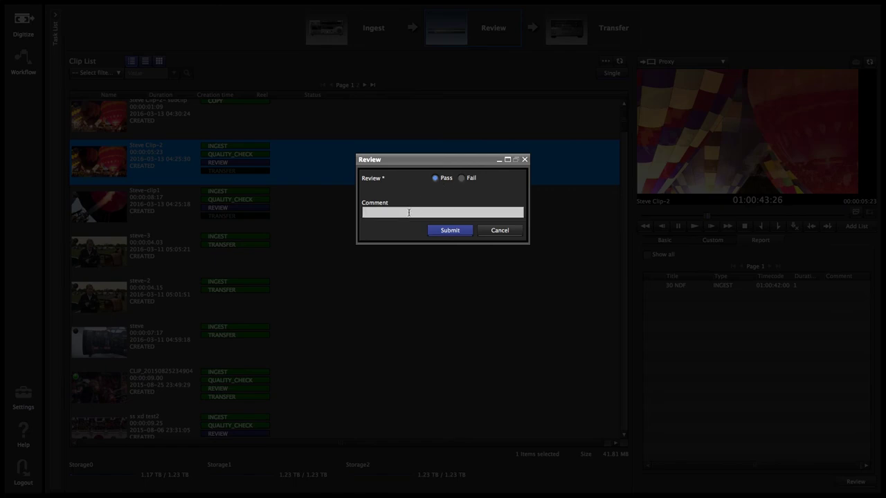
Step: Submit a Pass review with the comment 'no errors, all ok.' and close the confirmation
text(no errors, all ok.)
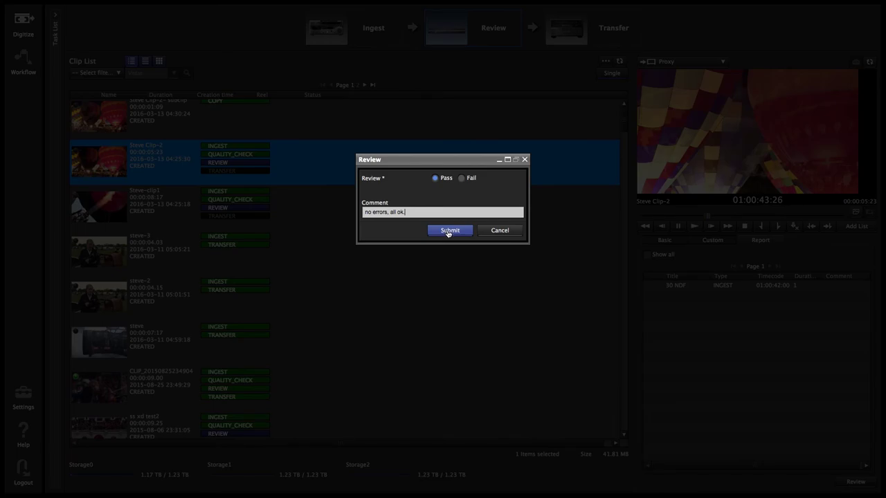
click(448, 232)
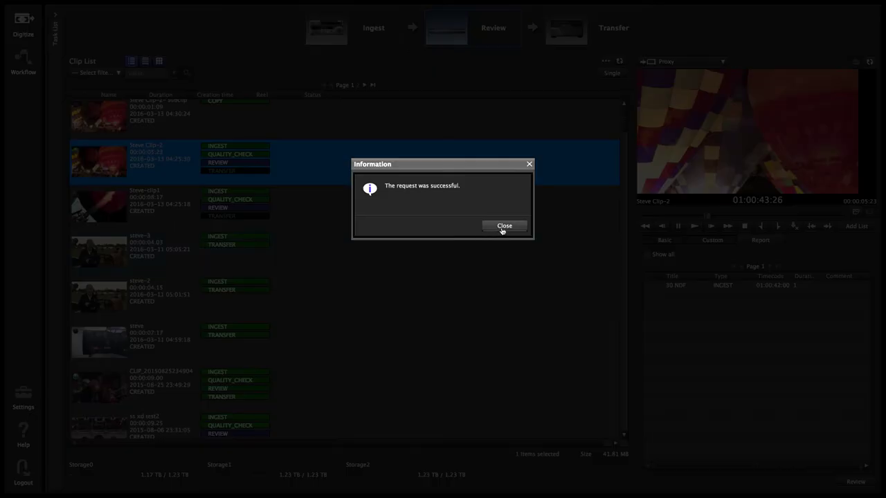
click(504, 226)
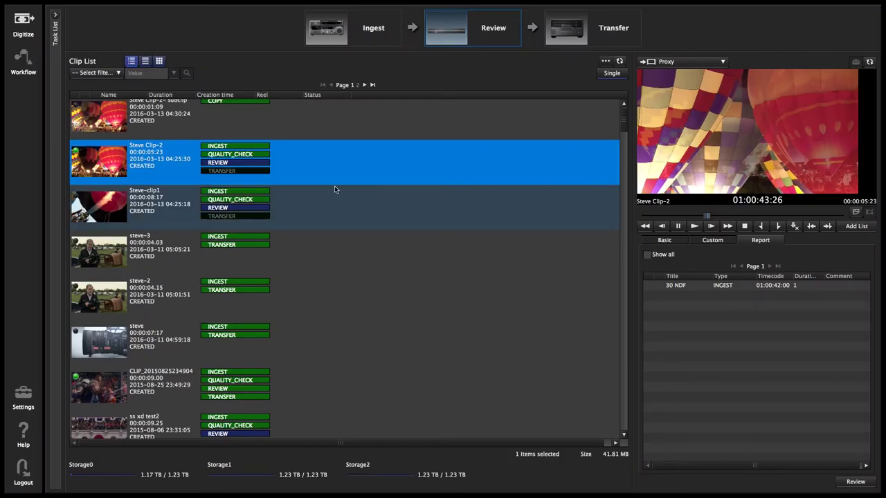
scroll(339, 194, down, 1)
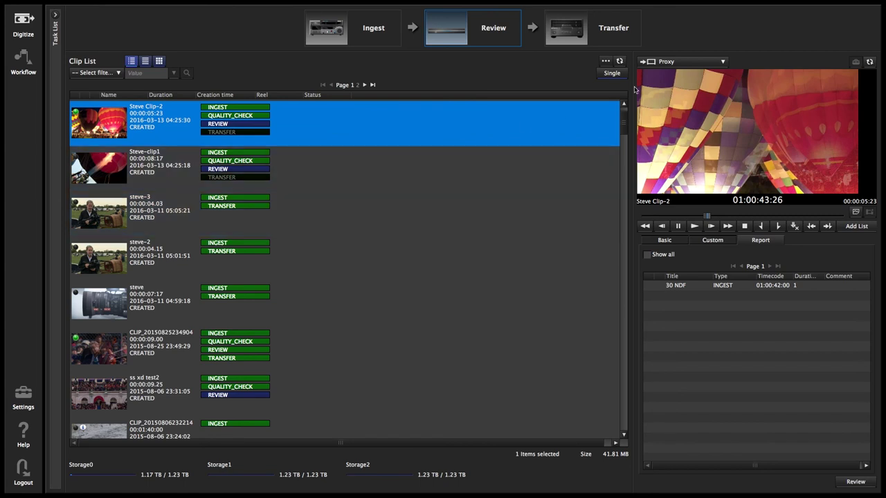
Step: Refresh the clip list, reselect Balloon fest, and refresh again to show REVIEW completed
click(619, 61)
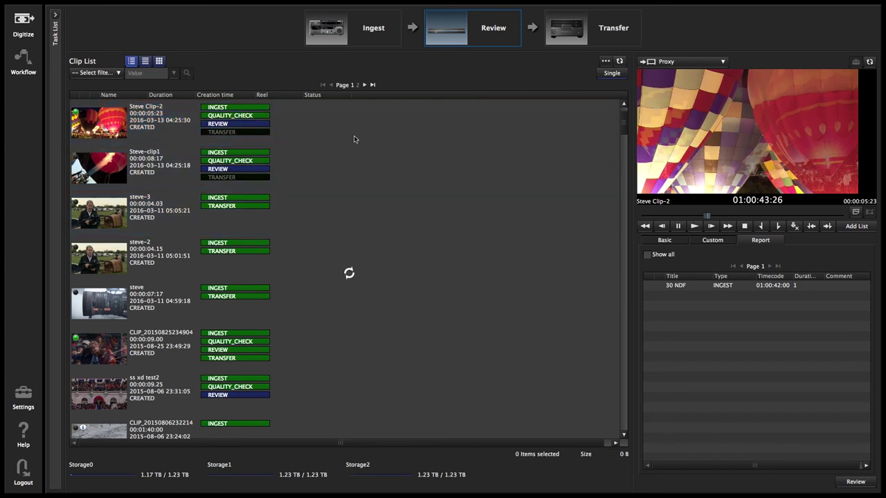
click(269, 133)
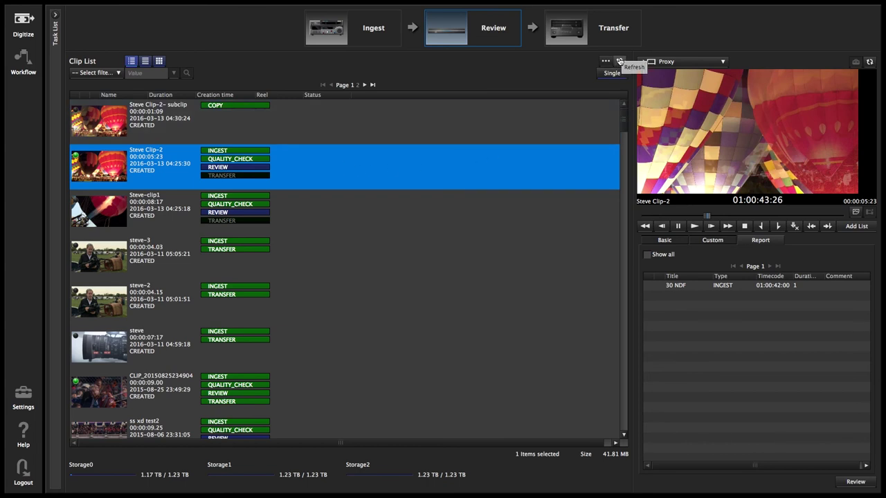
click(619, 61)
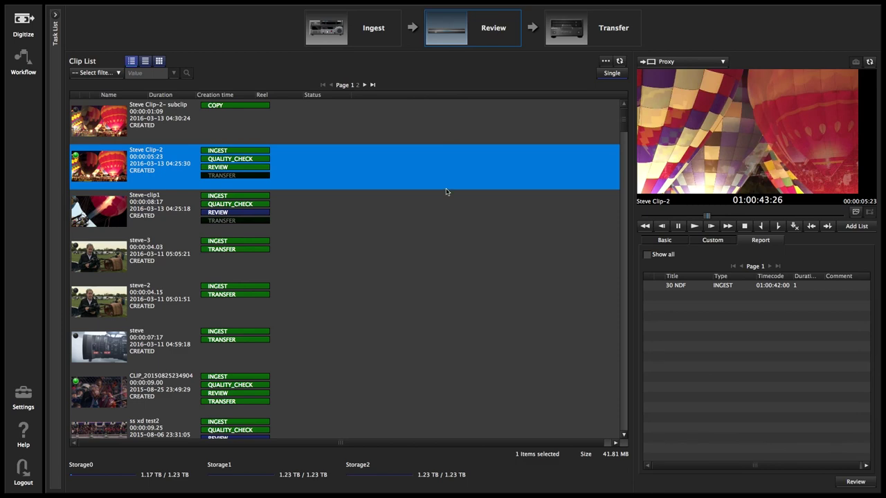
Step: Switch to Finder and open the PWS_Share folder, moving its window to the upper middle
key(super+Tab)
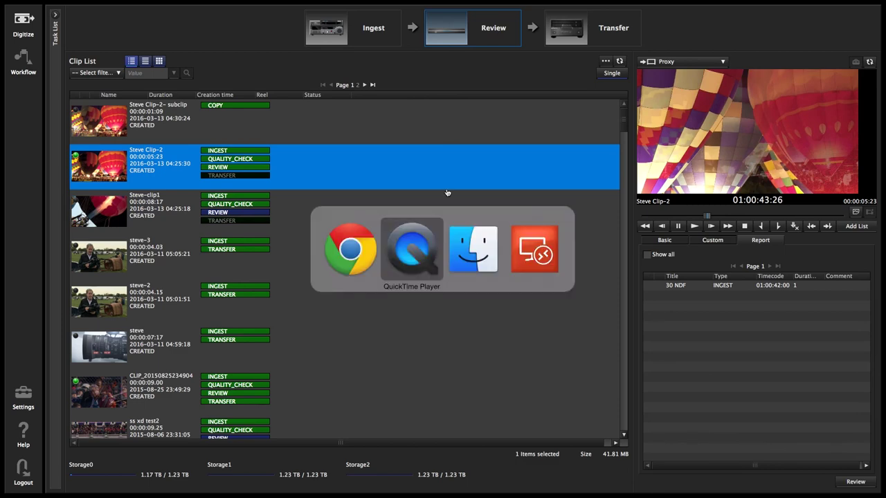
key(super+Tab)
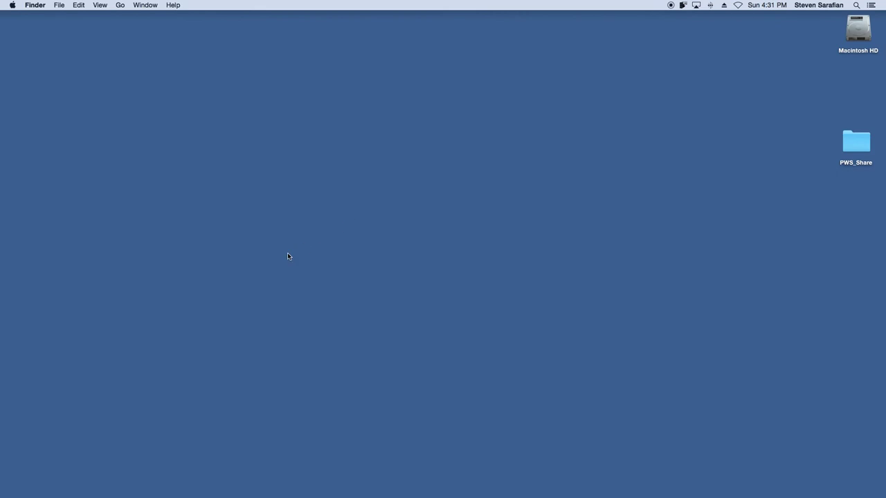
double_click(863, 145)
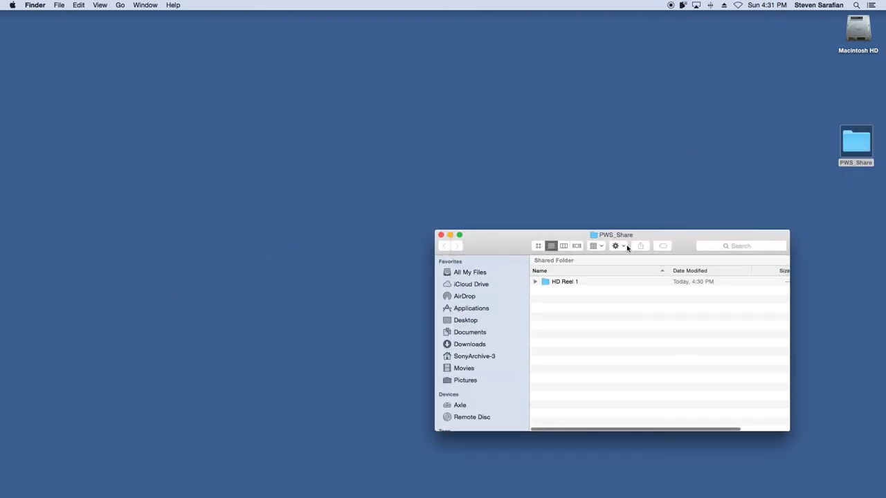
drag(515, 245, 320, 92)
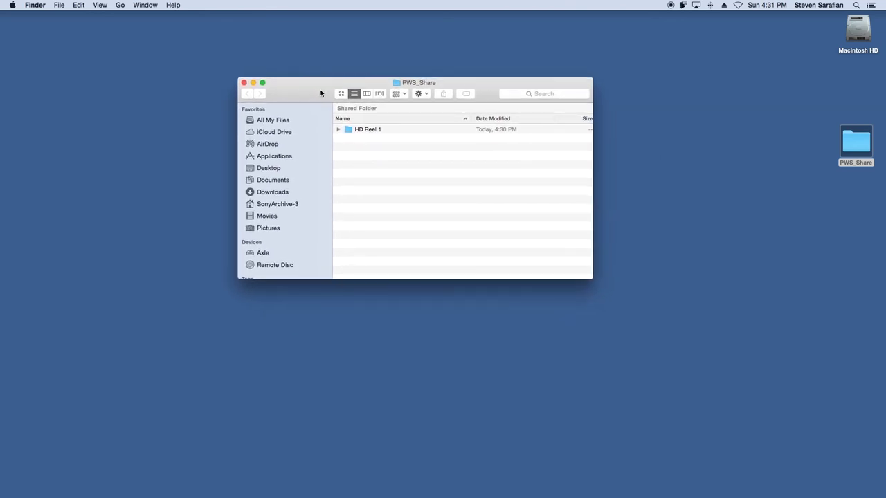
Step: Expand HD Reel 1 and its clip subfolder, widen the window, and select the XML file
click(338, 130)
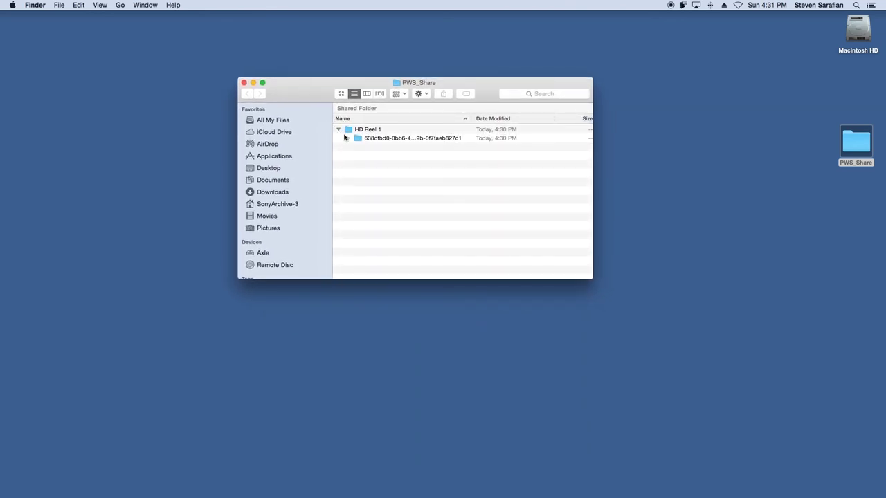
click(348, 139)
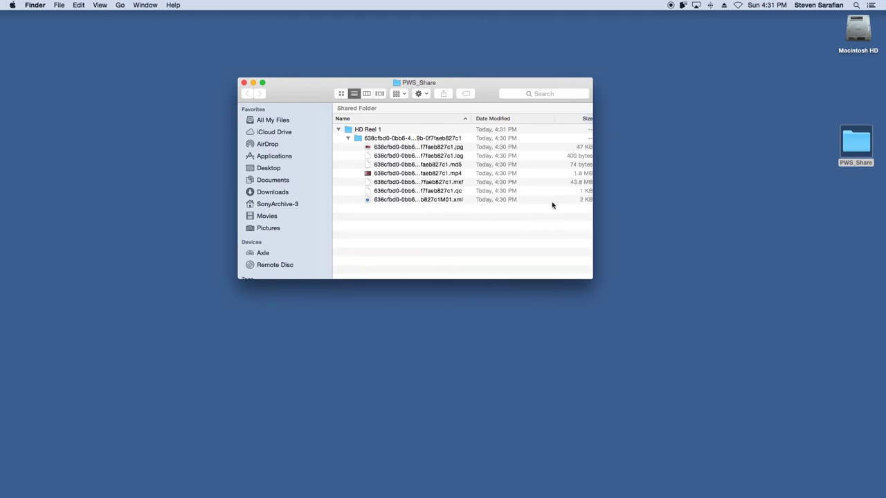
drag(592, 235, 725, 235)
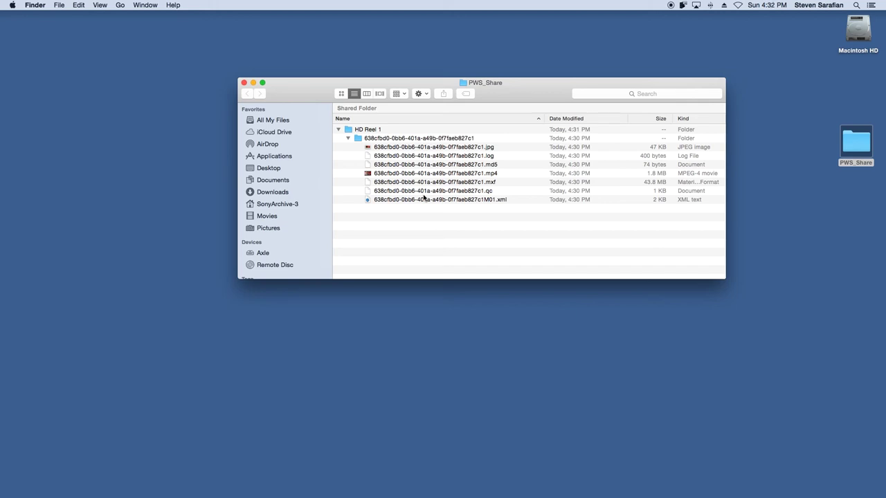
click(496, 201)
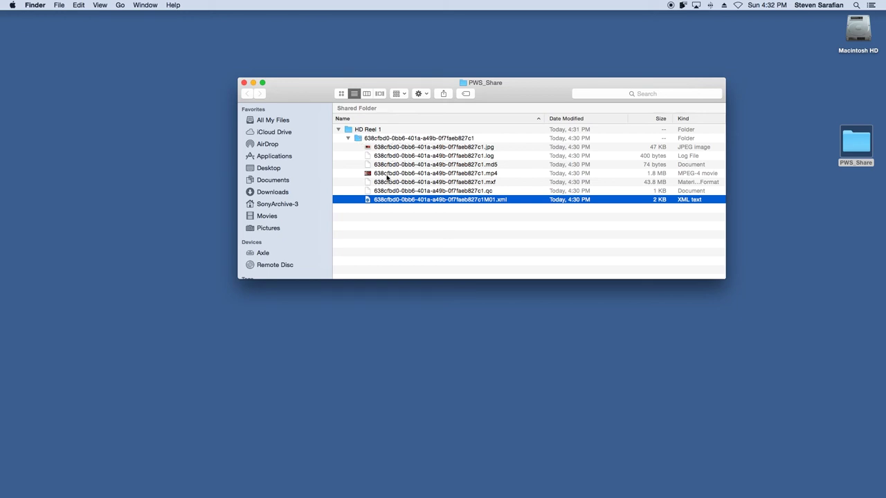
key(ctrl+Right)
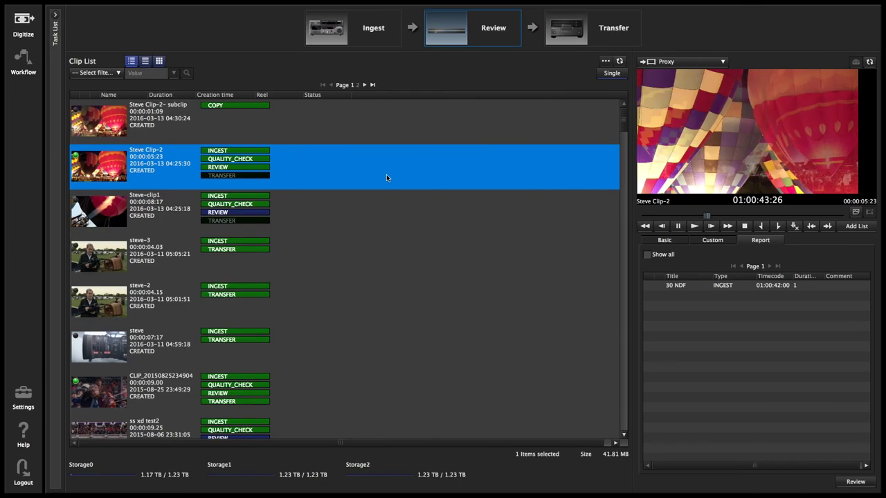
Step: Select Steve-clip1, then bring up the My Settings page
click(187, 207)
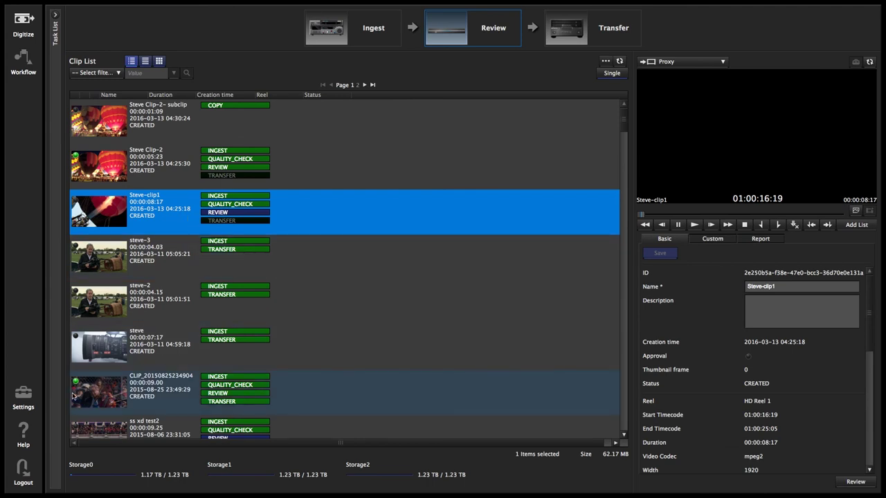
click(21, 394)
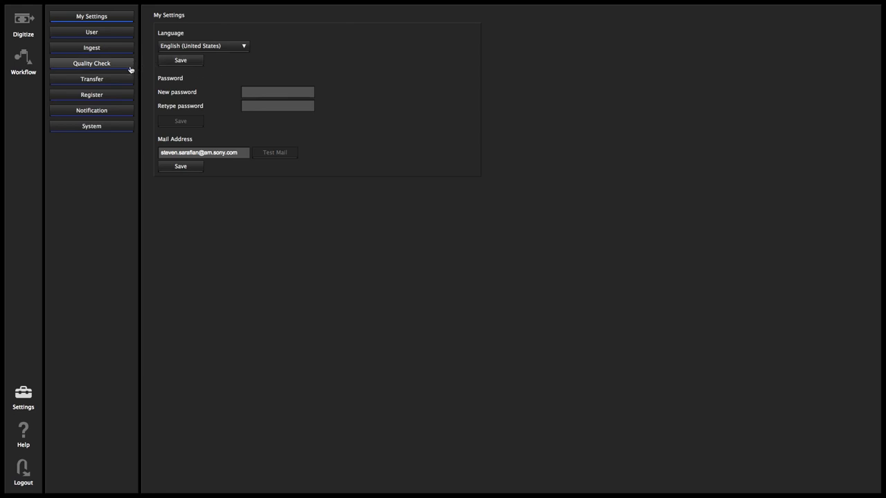
Step: Show the Transfer settings for the Mac Mini Shared Folder drive with widened Name and Path columns
click(93, 80)
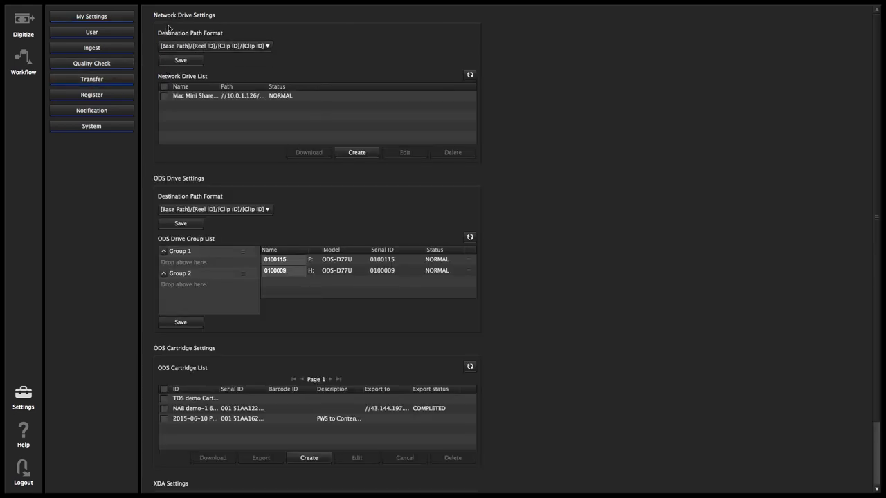
click(223, 94)
drag(219, 87, 250, 87)
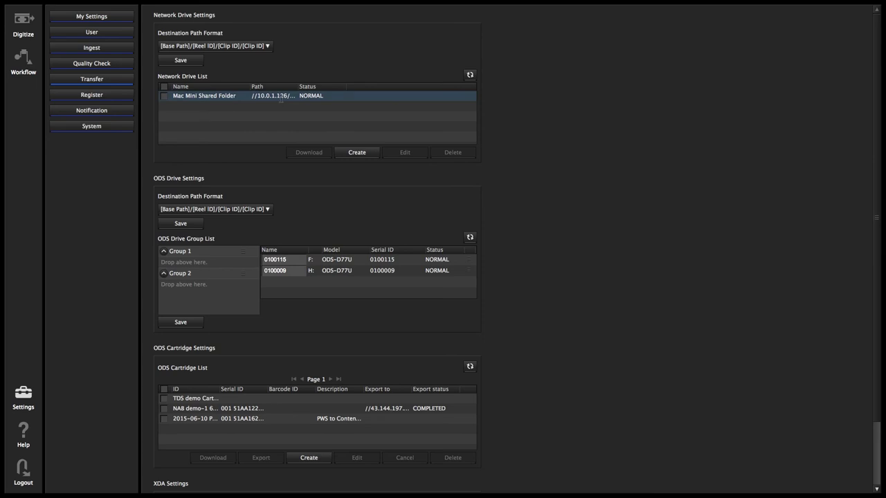
drag(300, 87, 350, 88)
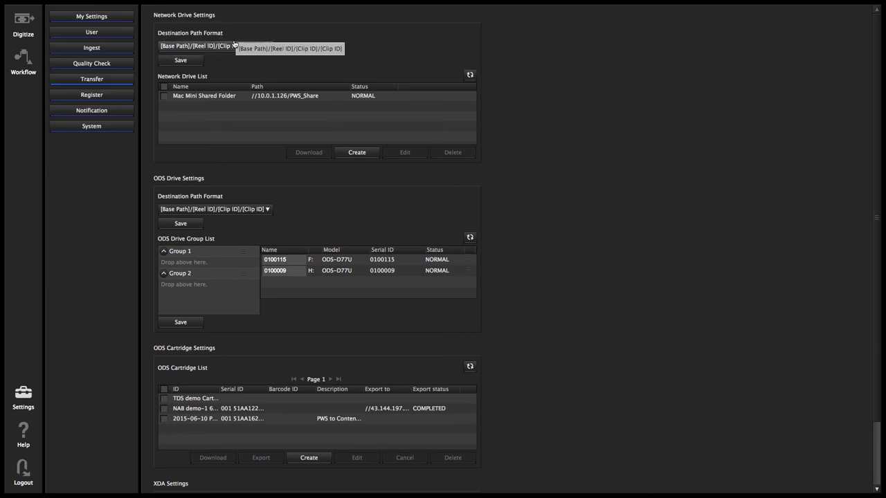
Step: Set and save the destination path format [Base Path]/[Reel ID (32)]_[Clip Name (64)]
click(267, 47)
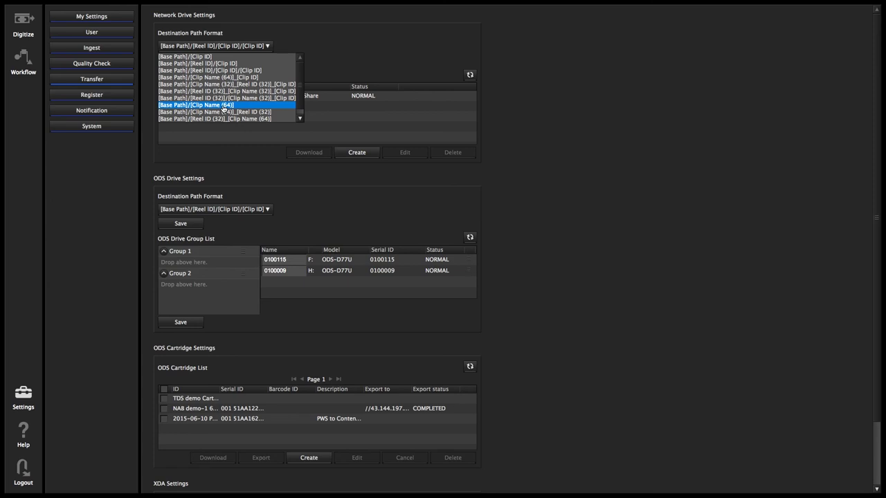
scroll(223, 109, down, 1)
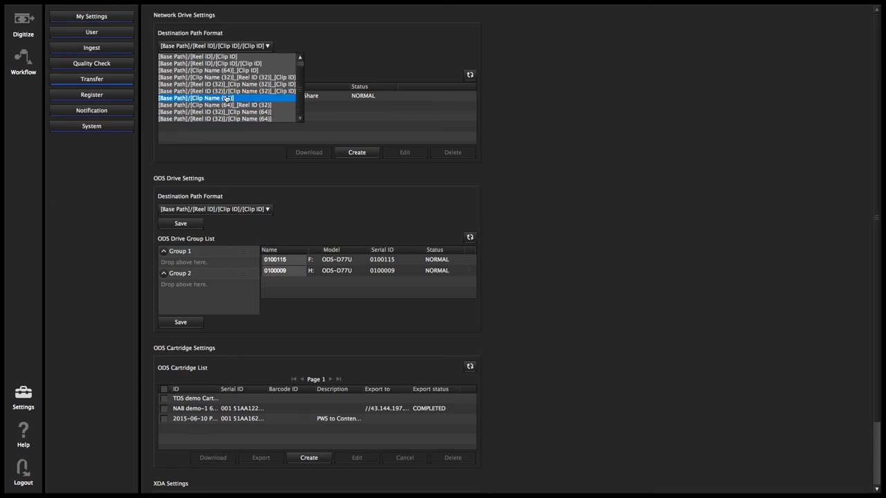
click(218, 98)
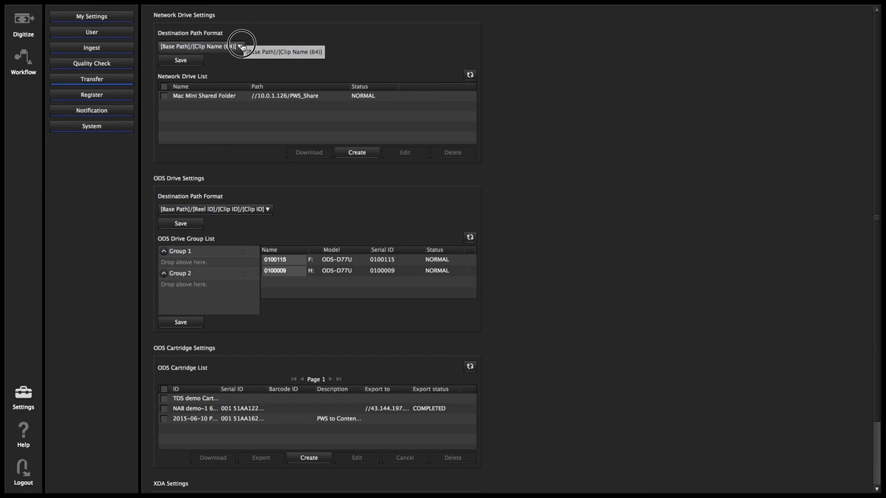
click(240, 46)
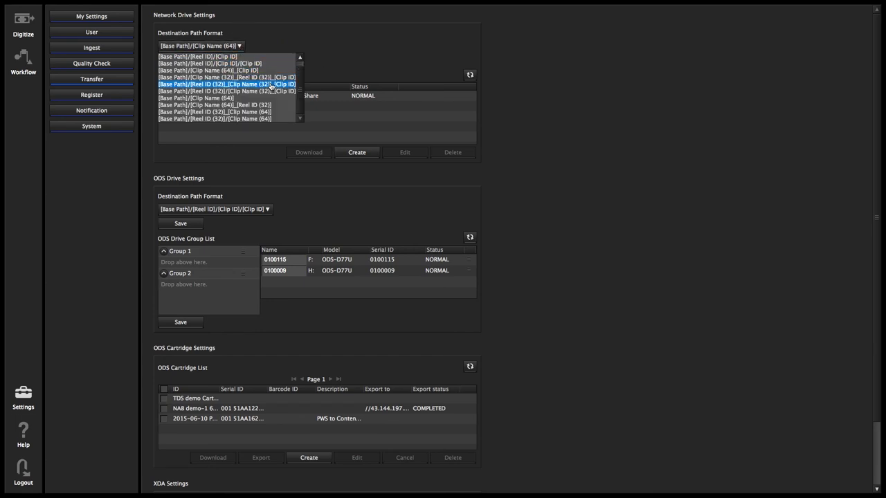
click(195, 112)
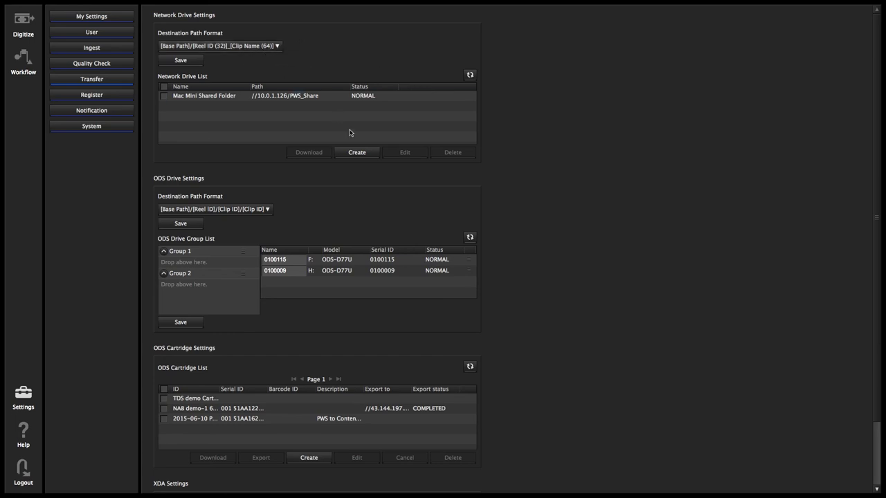
click(167, 62)
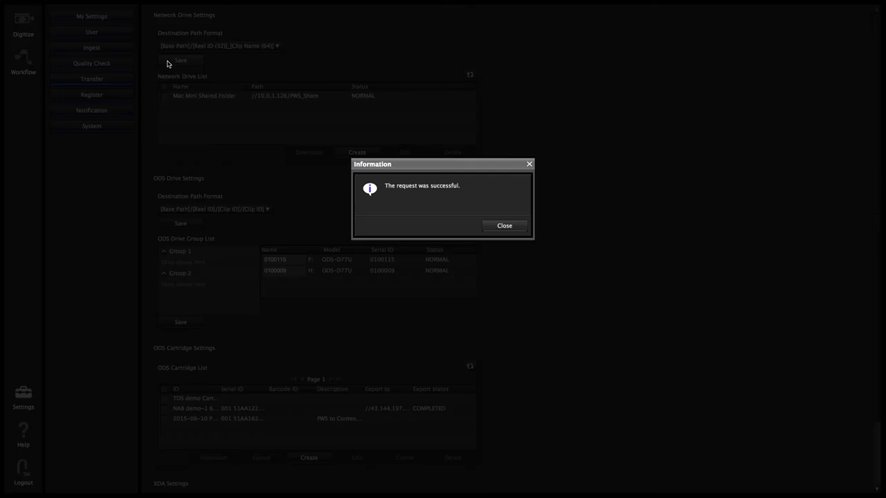
click(503, 226)
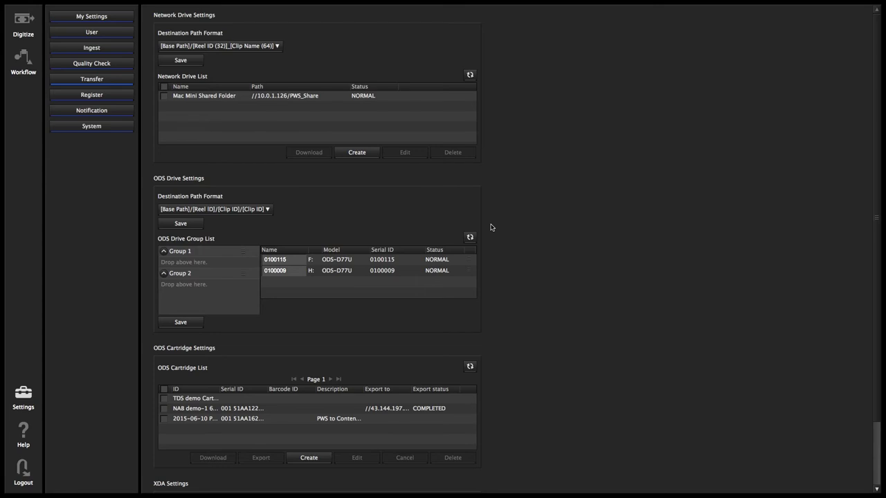
click(22, 26)
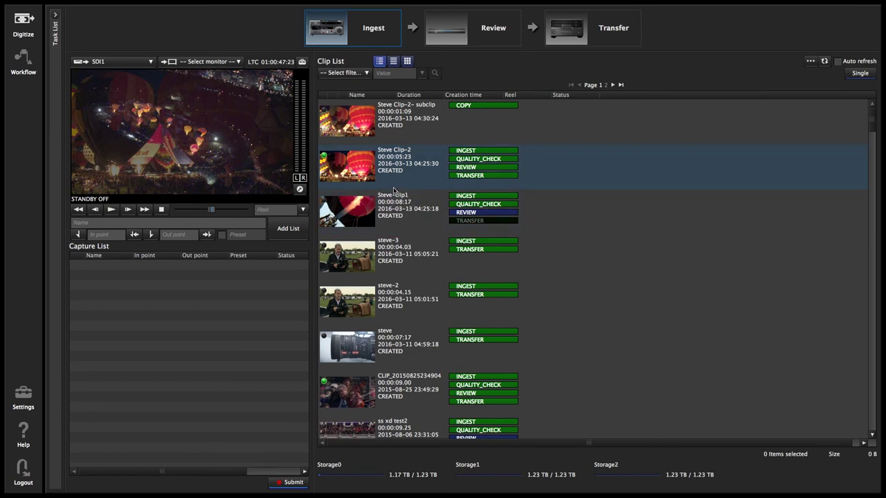
Step: Submit a Pass review for Steve-clip1 with comment 'all ok', then reselect it and refresh the list
click(415, 215)
click(450, 36)
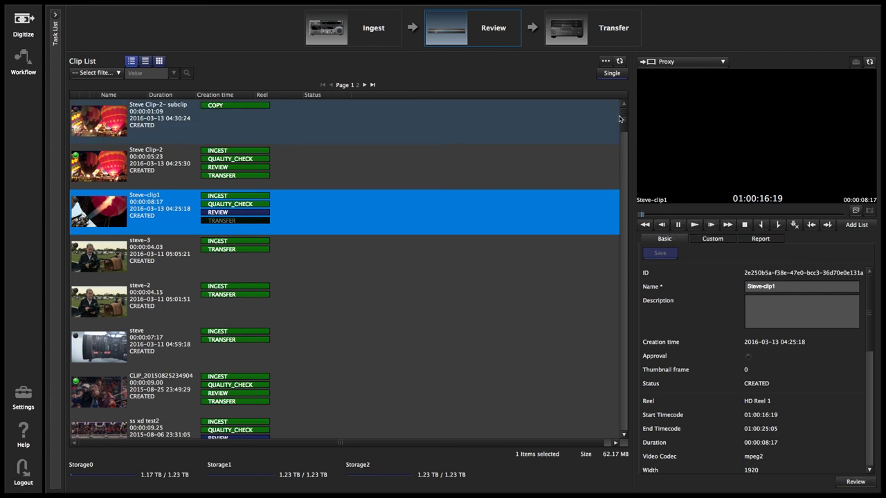
click(606, 62)
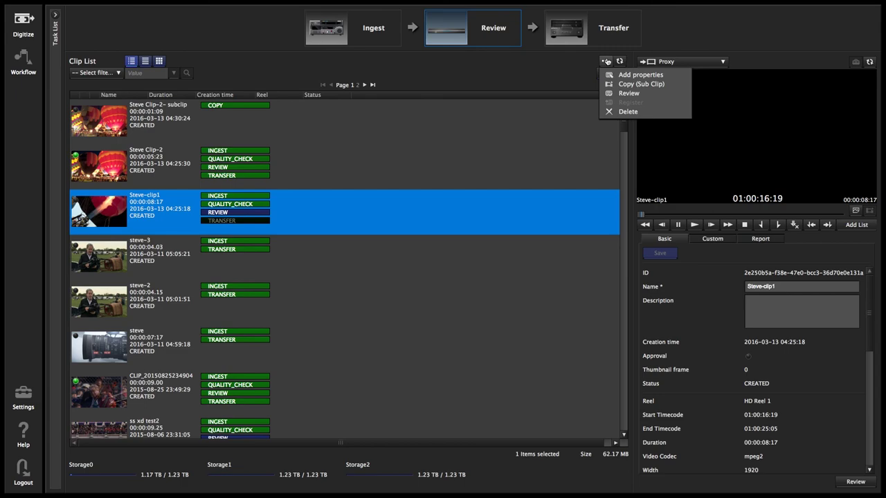
click(626, 93)
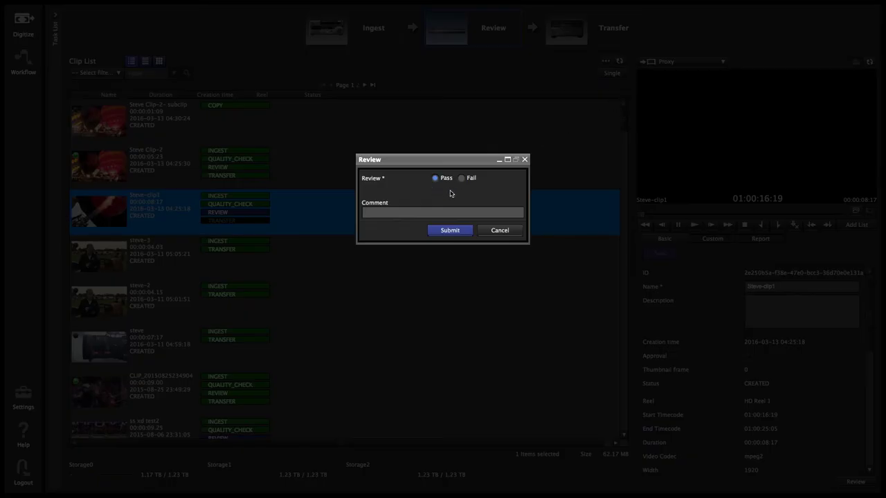
click(415, 212)
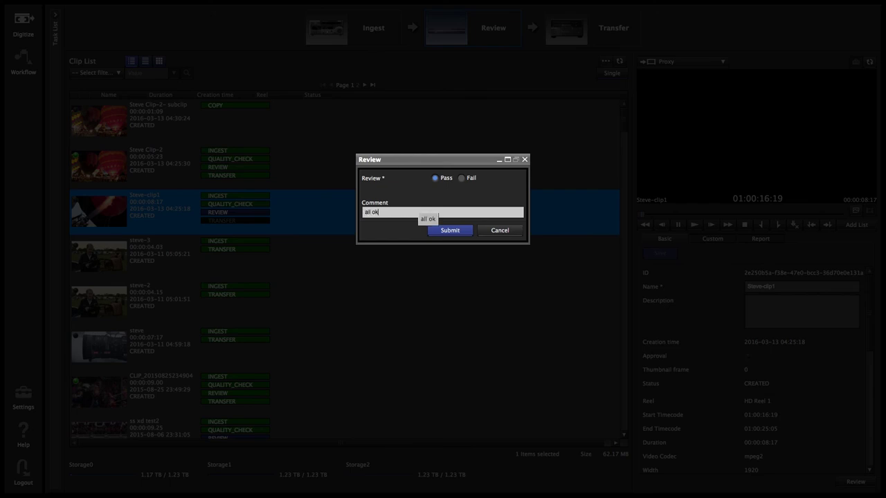
click(448, 232)
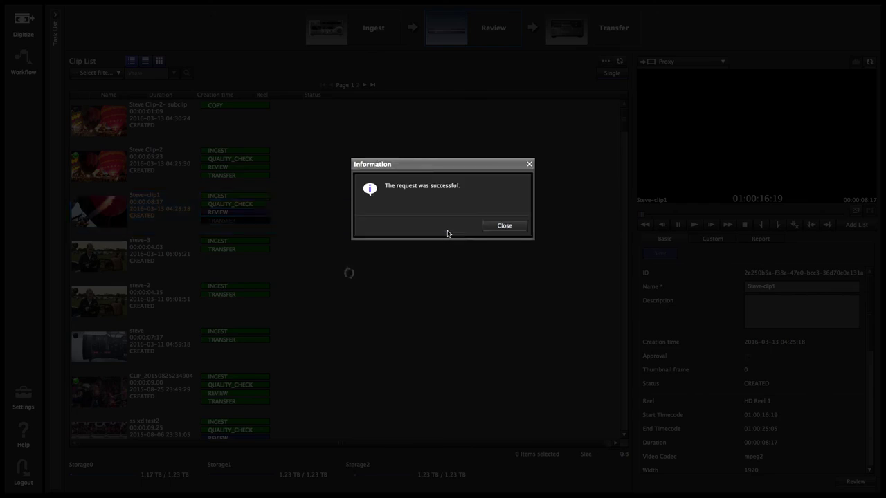
click(495, 230)
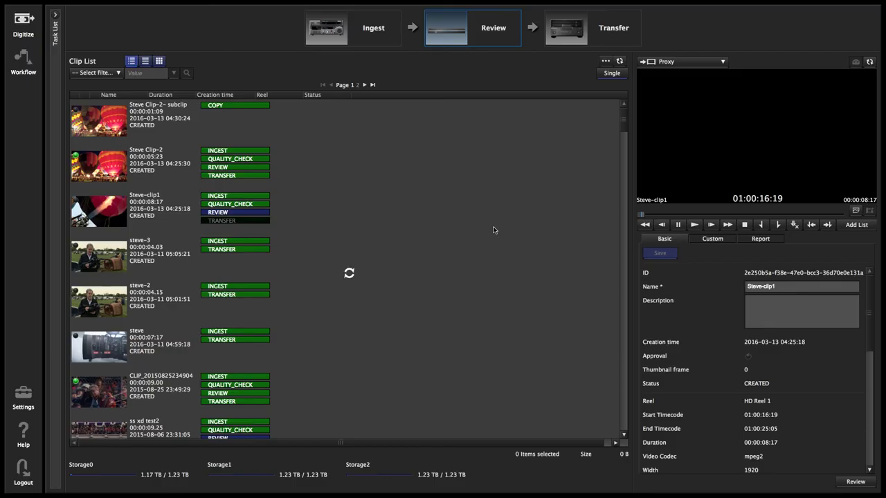
click(460, 225)
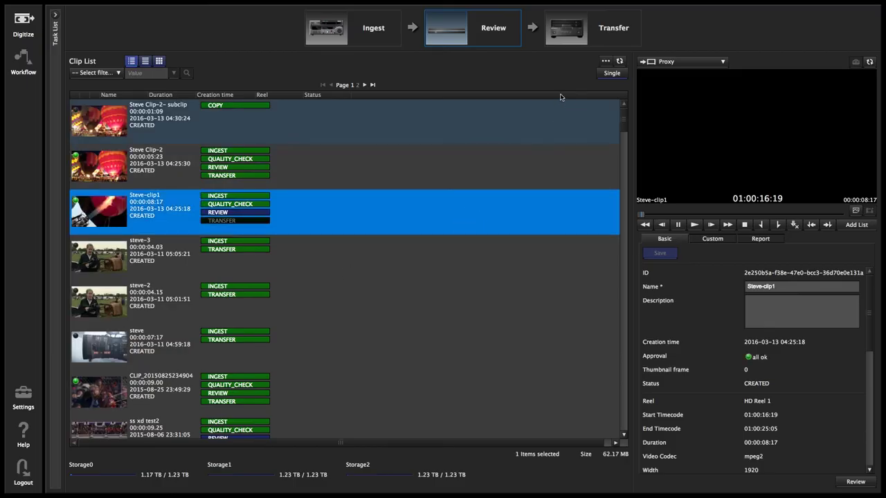
click(619, 63)
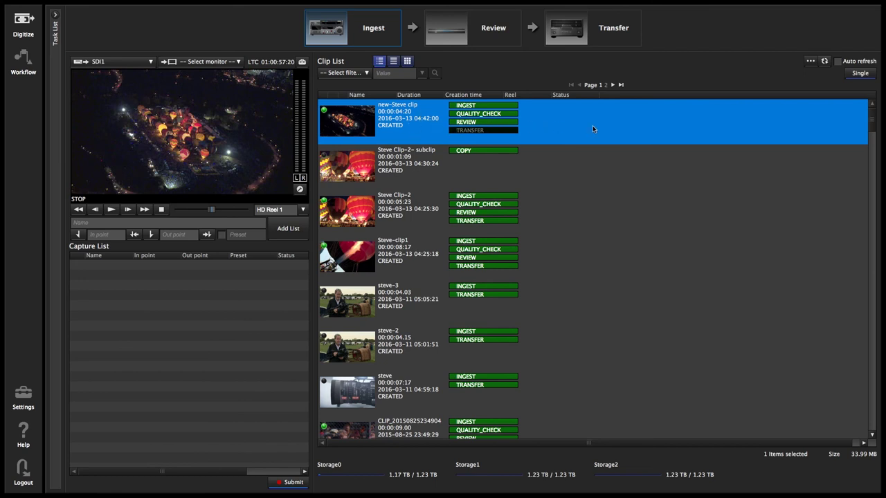
Step: Refresh the ingest list, select the new-Steve clip row to confirm it finished, then bring Finder forward
click(824, 61)
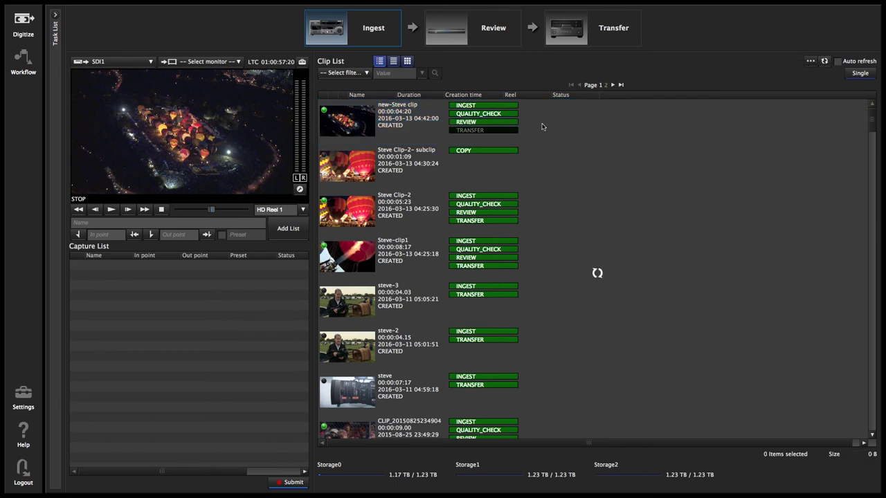
click(491, 132)
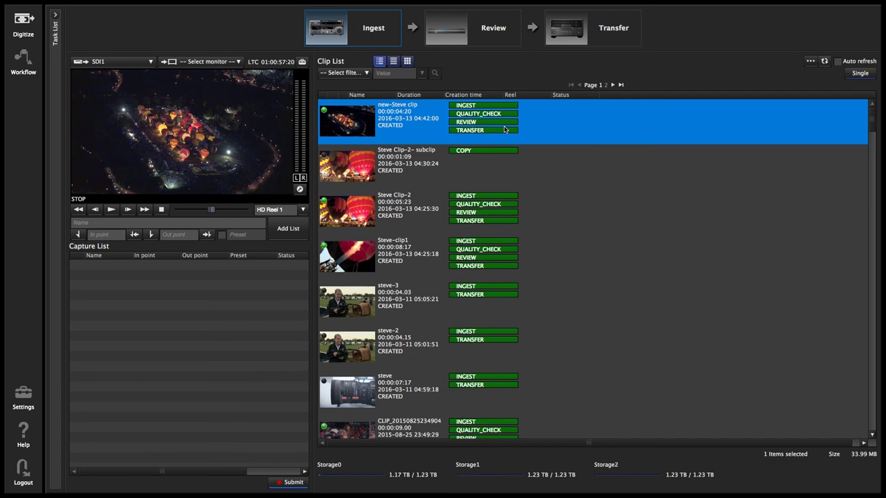
key(super+Tab)
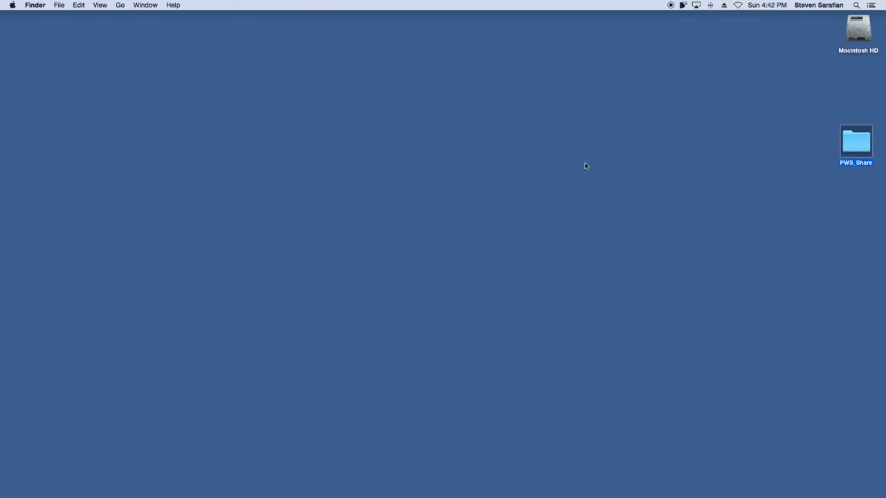
Step: In PWS_Share, inspect the HD Reel 1_new-Steve clip's .jpg, .log and .md5 files
double_click(855, 142)
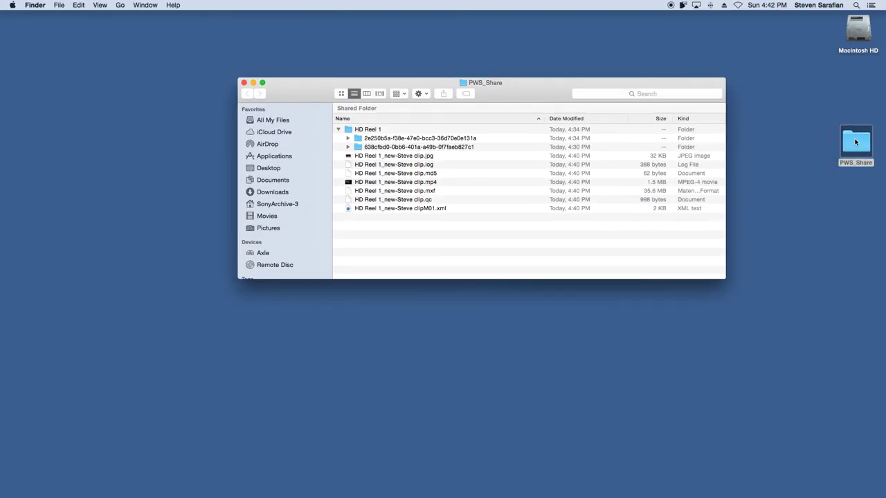
click(362, 157)
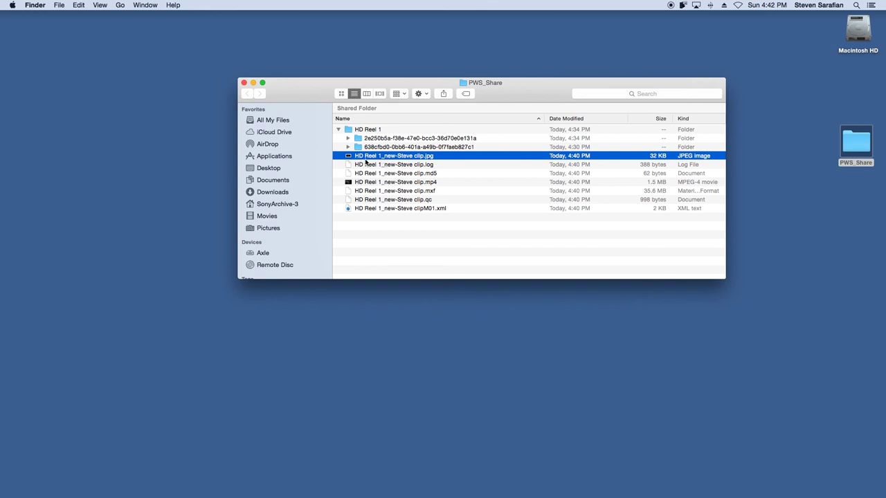
click(413, 165)
click(414, 174)
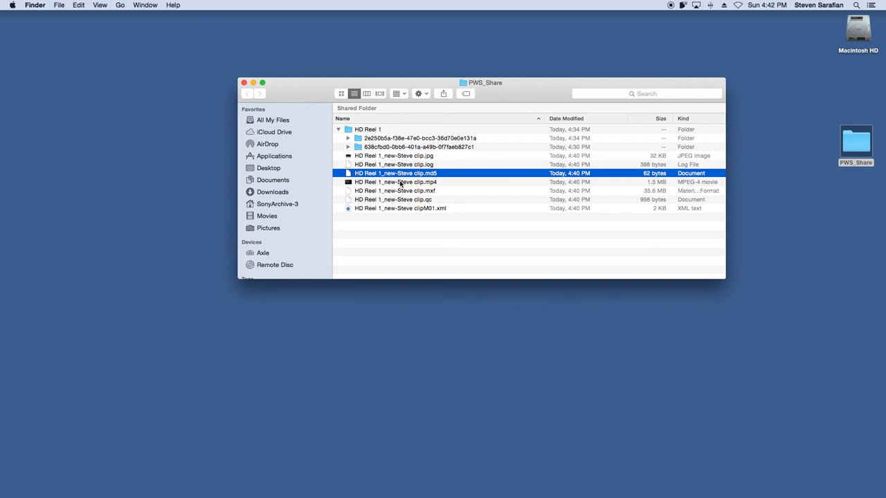
Step: Close the PWS_Share window and return to the Tape Digitize web app
click(296, 86)
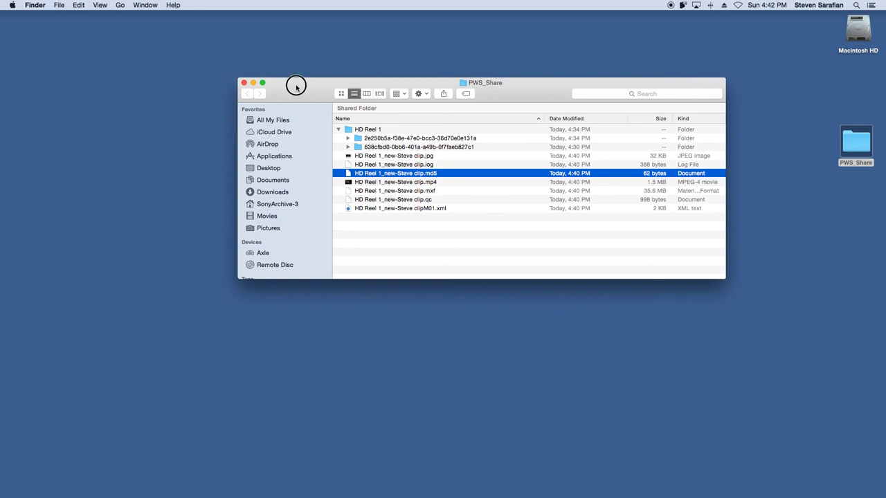
click(243, 83)
key(super+Tab)
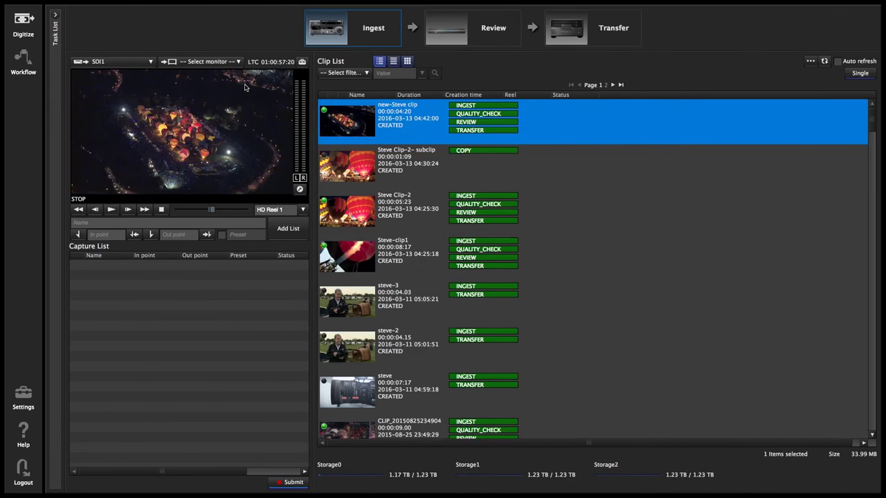
Step: Transfer the new-Steve clip with all components to drive 0100009, confirming the request
click(565, 22)
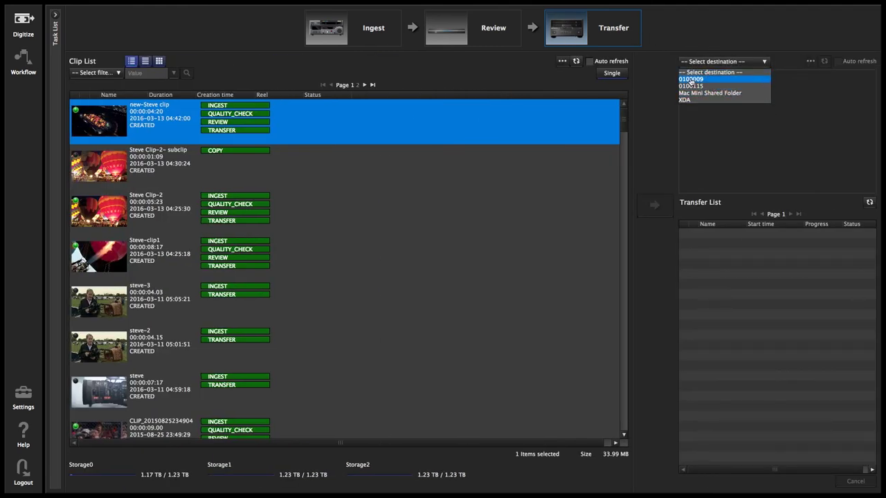
click(691, 80)
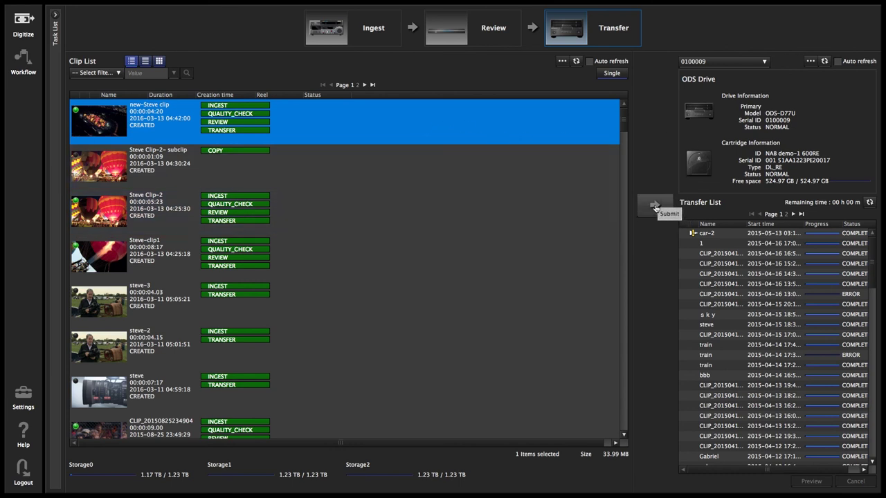
click(653, 206)
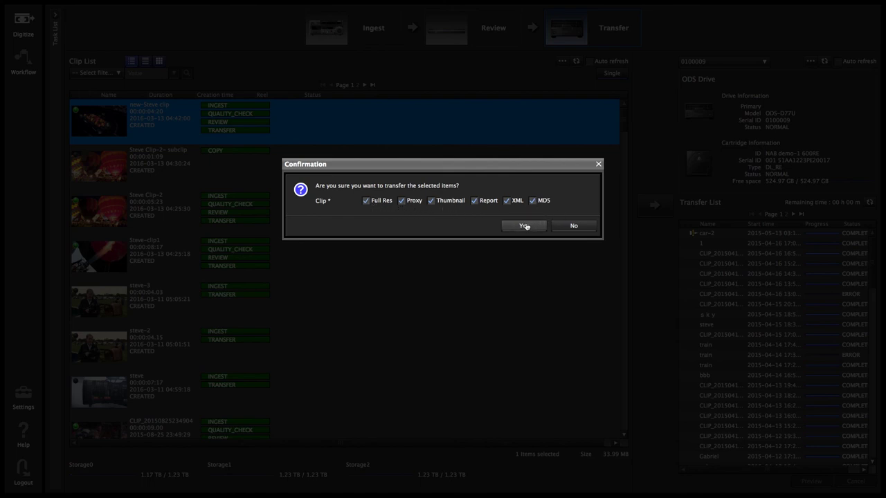
click(525, 226)
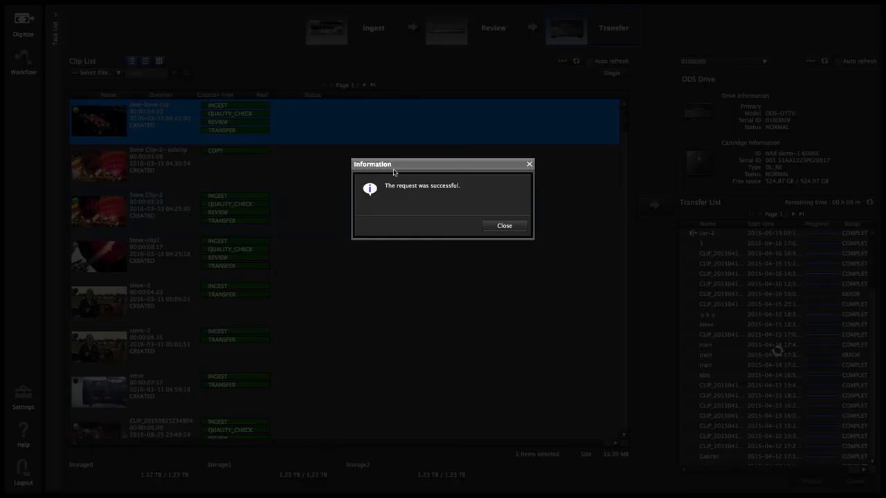
click(505, 226)
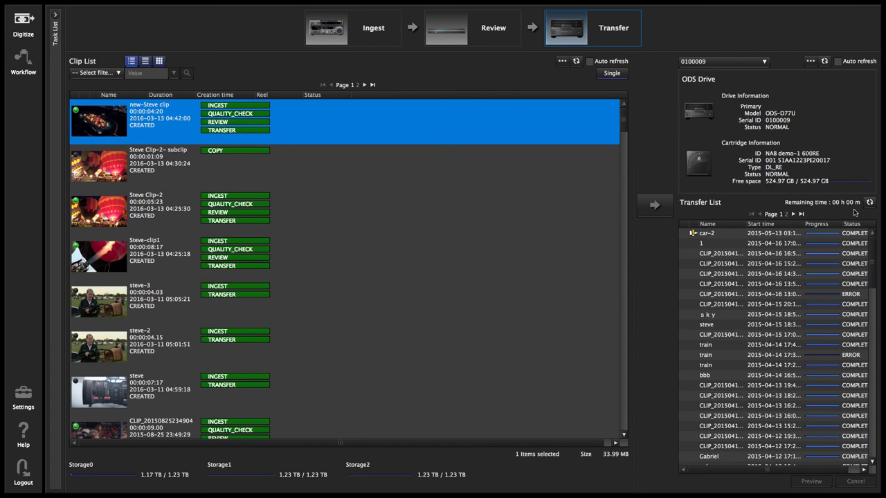
Step: Refresh the Transfer List, page forward and back, and select the completed new-Steve transfer entry
click(869, 203)
click(792, 214)
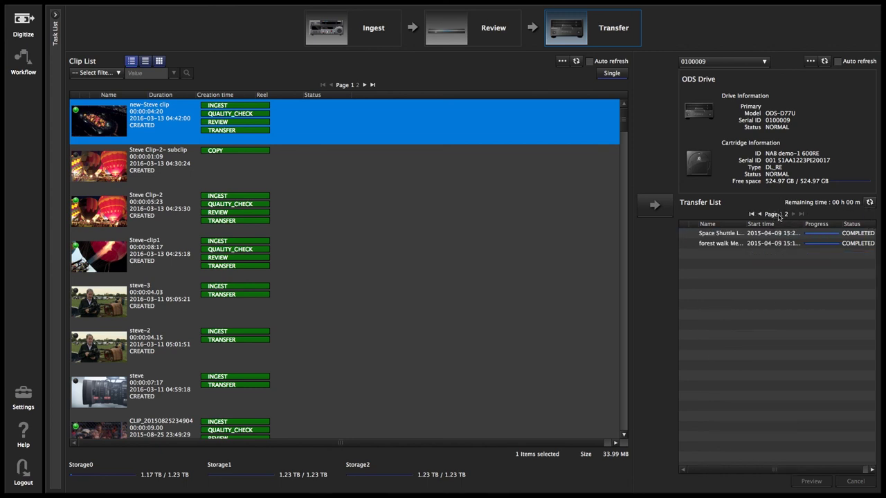
click(779, 215)
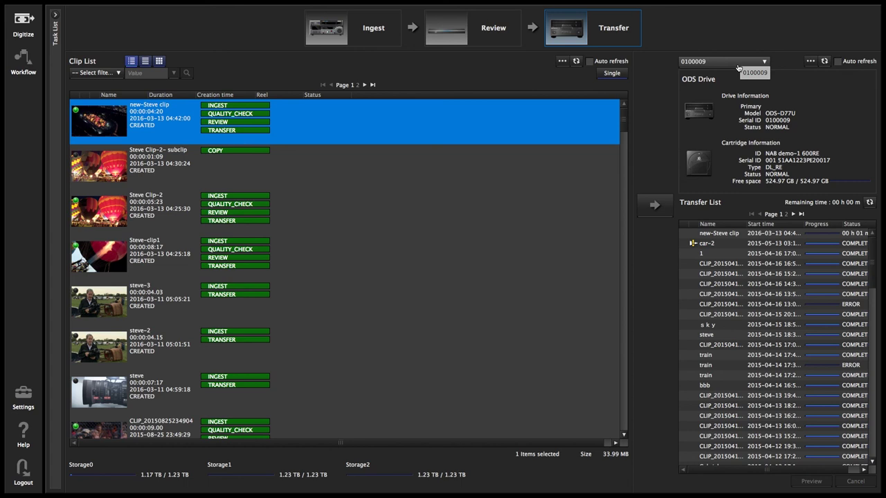
click(737, 234)
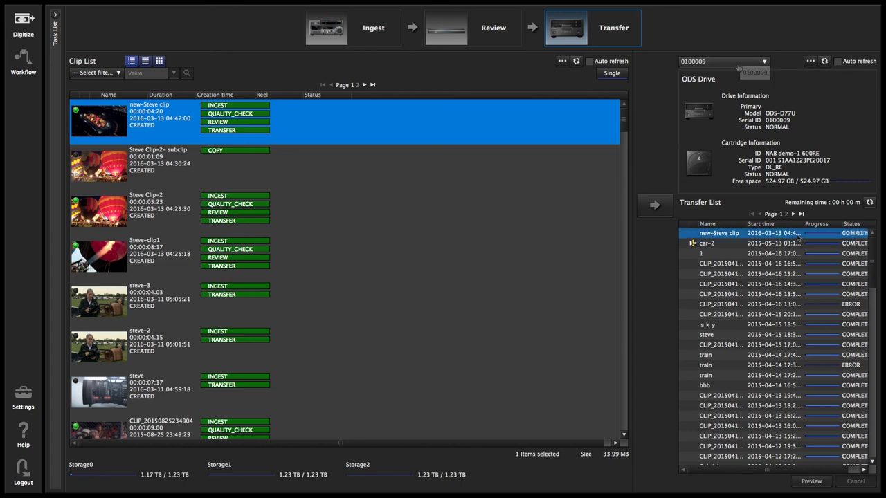
Step: Preview the transferred new-Steve clip on the SDI4 monitor, then close the Review dialog
click(811, 481)
click(809, 481)
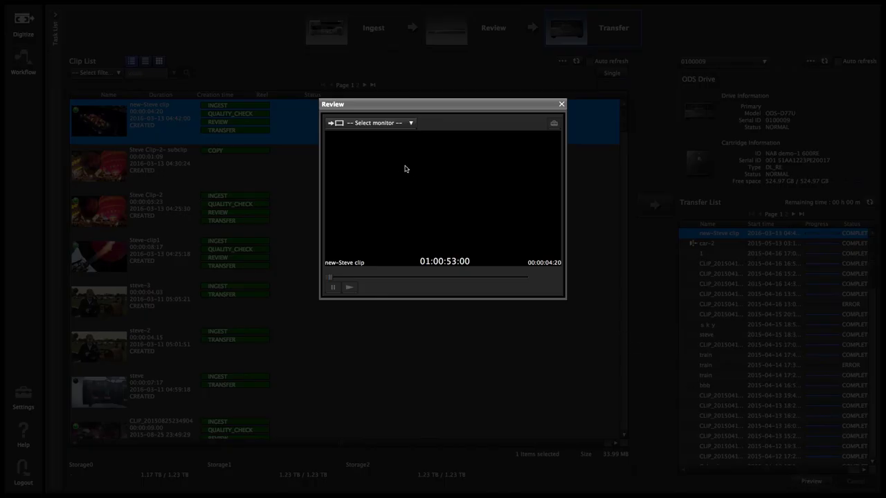
click(411, 123)
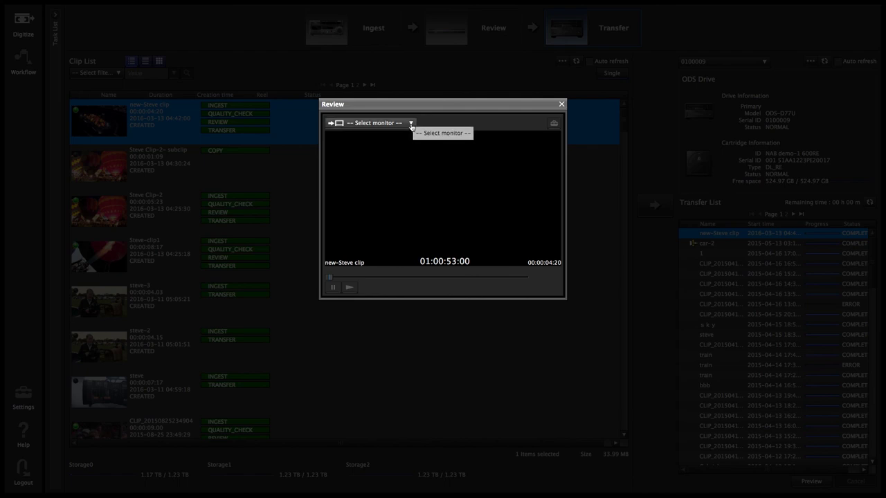
click(411, 124)
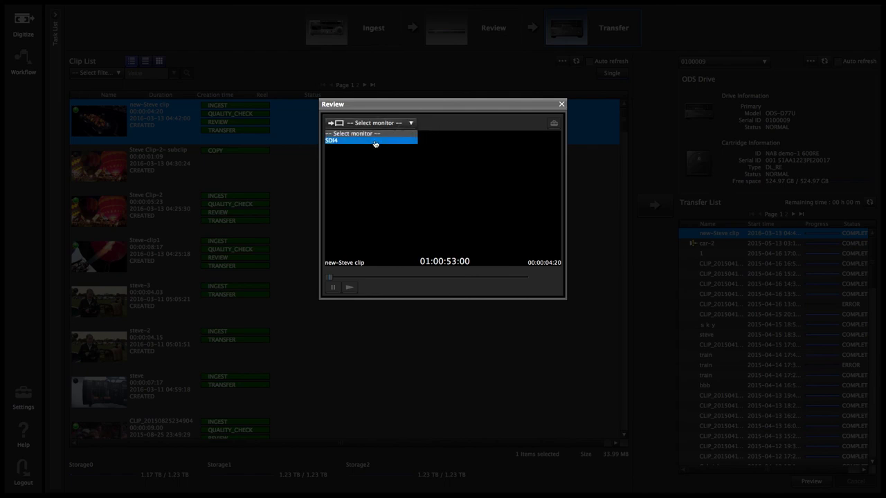
click(357, 141)
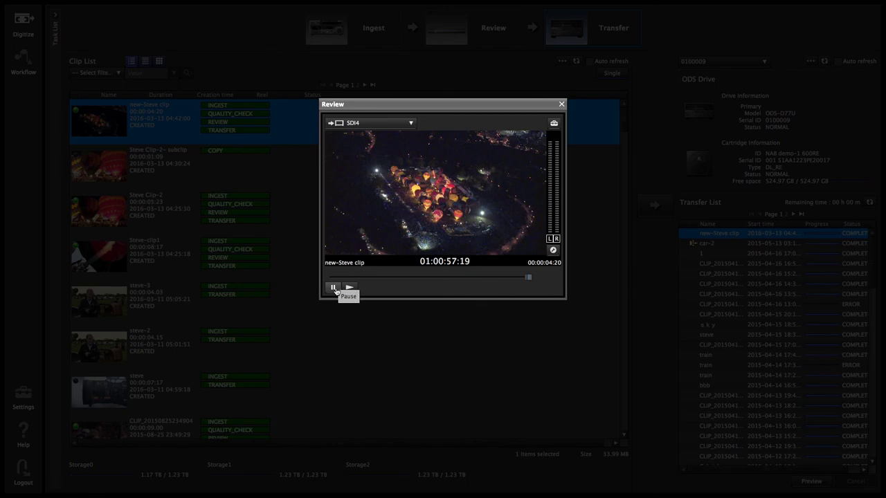
click(561, 104)
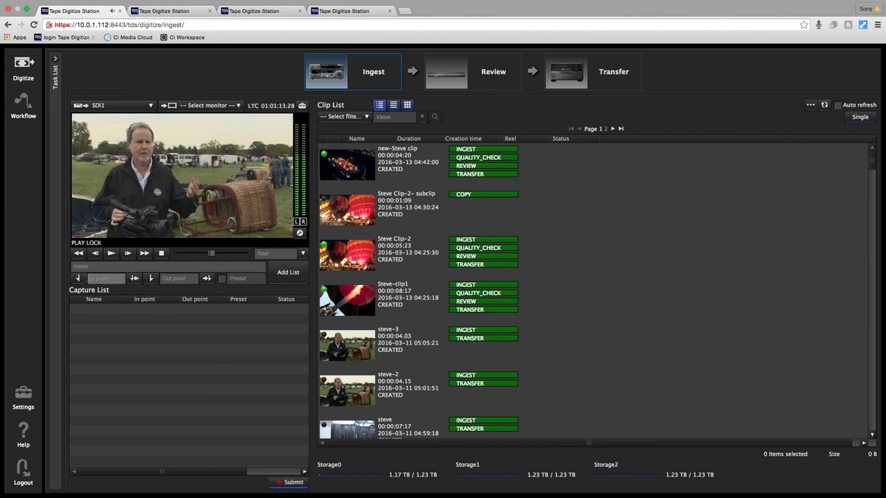
Step: Mark the capture in at 01:01:15.07 and out at 01:01:25.27
click(78, 279)
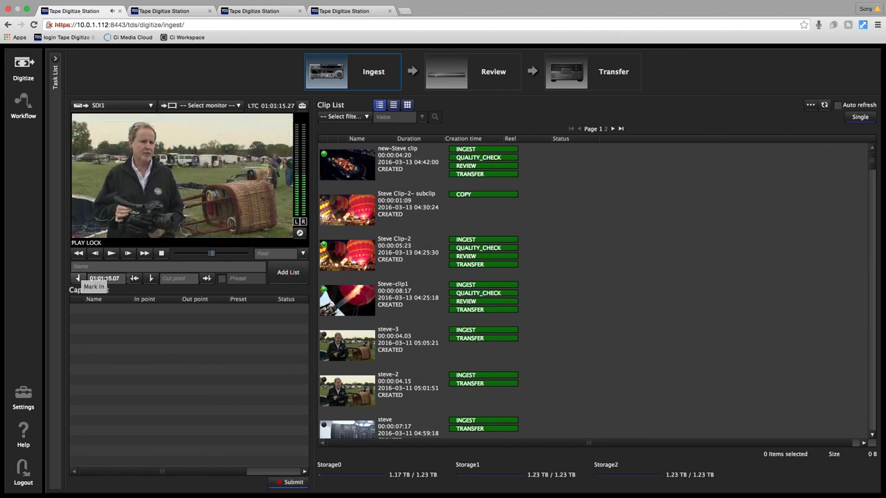
click(153, 279)
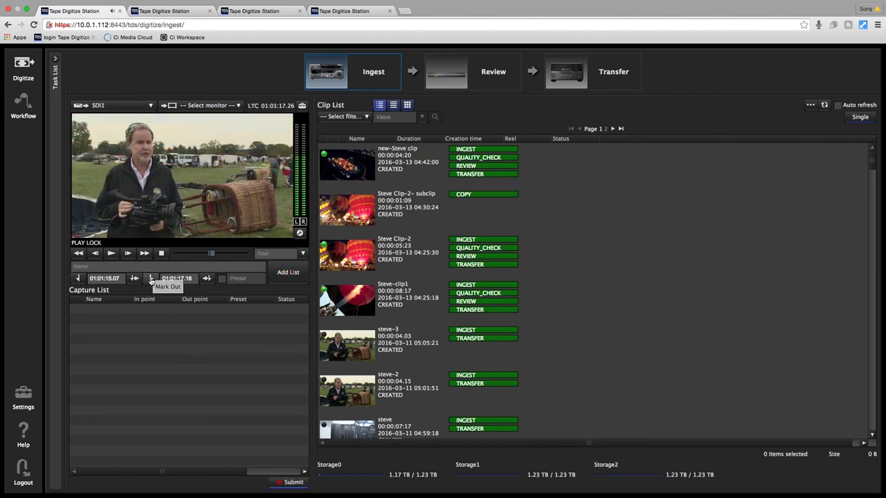
click(151, 280)
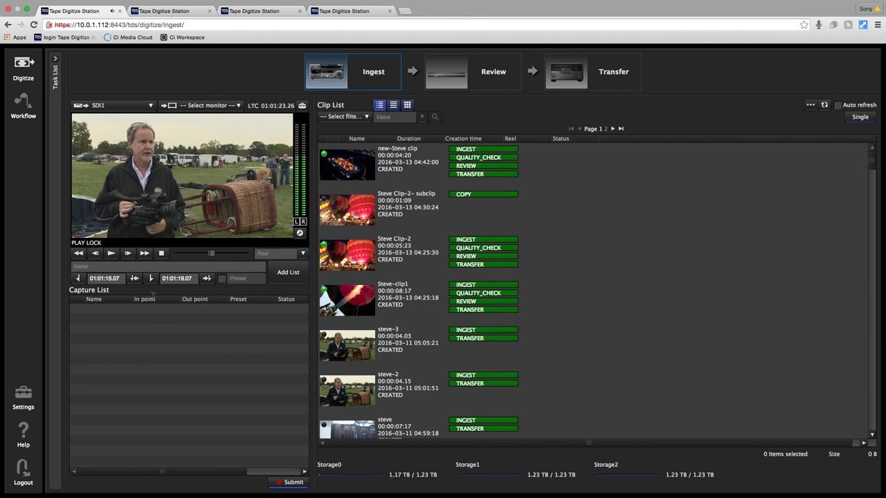
click(151, 280)
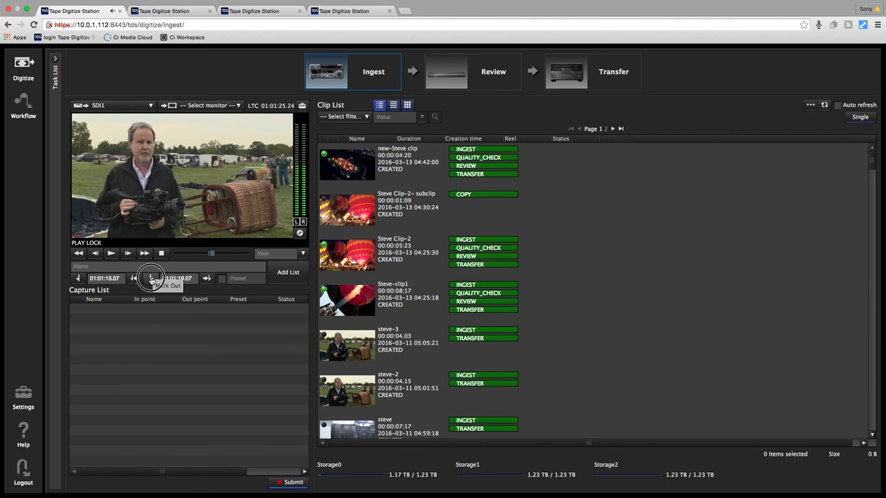
Step: Name the capture 11 on reel HD REEL, add it to the list and submit it
click(102, 264)
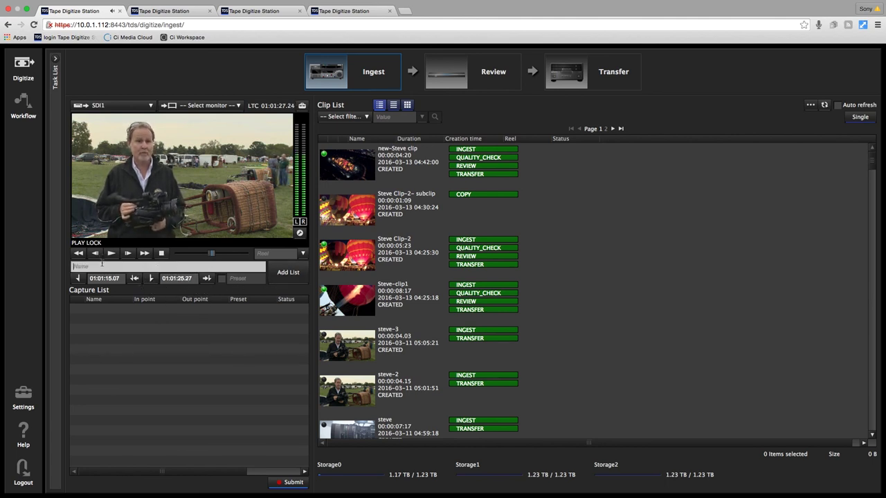
text(11)
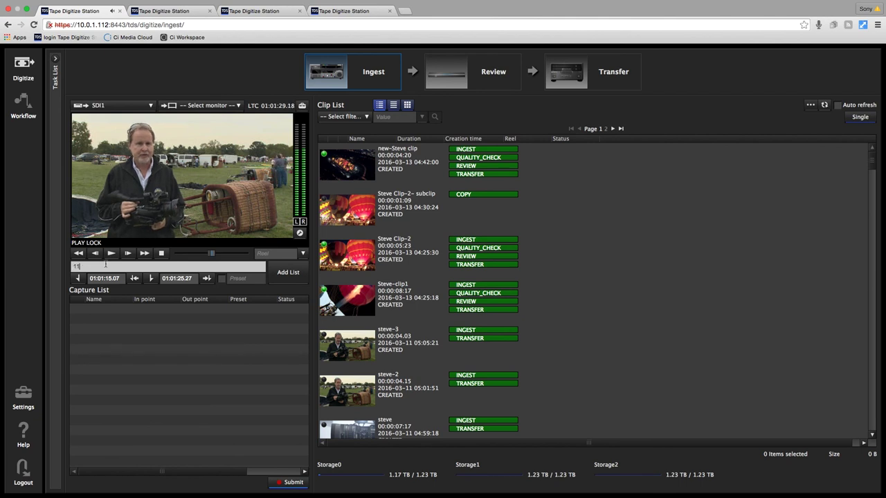
click(302, 254)
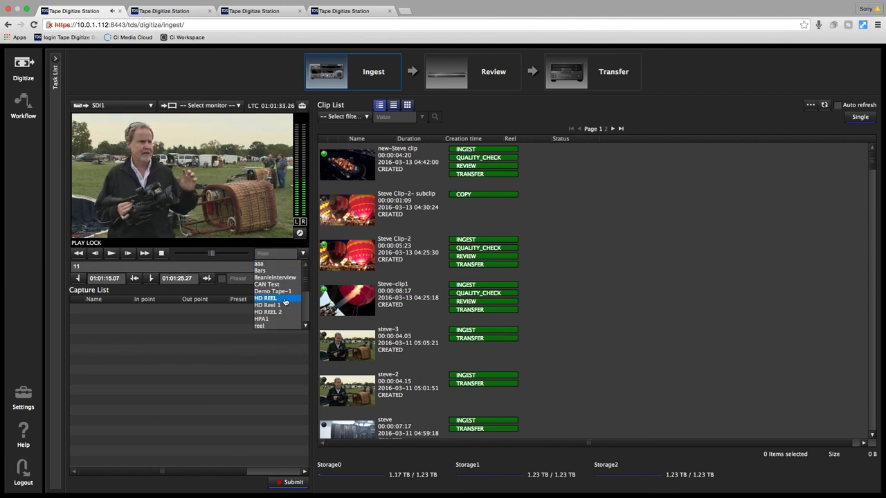
click(284, 301)
click(288, 272)
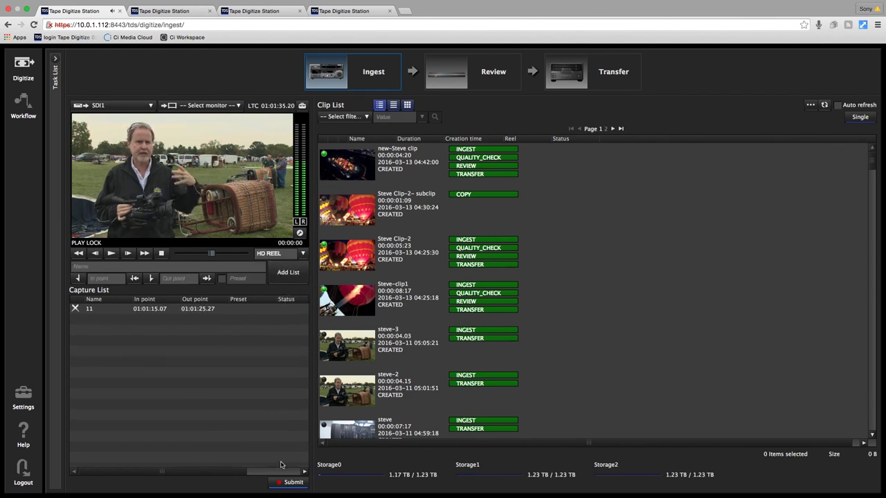
click(292, 481)
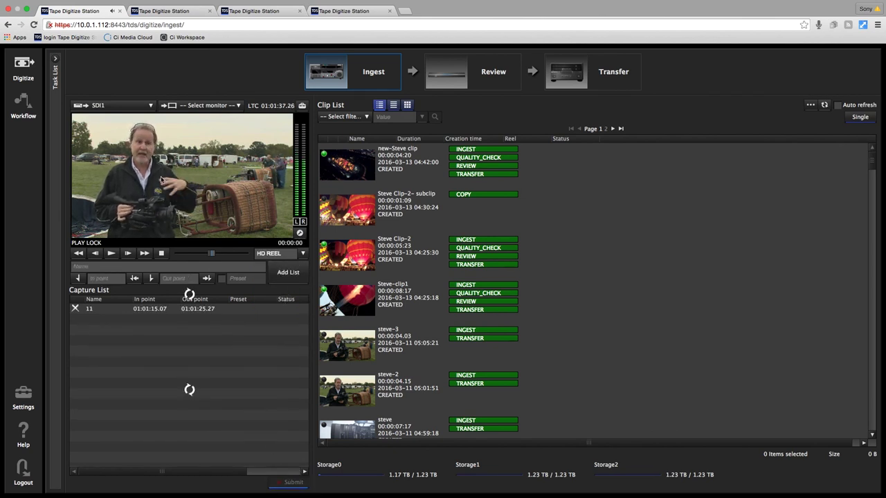
Step: In the second tab, set the input to SDI2 and start its deck playing, then move to the third tab
click(156, 11)
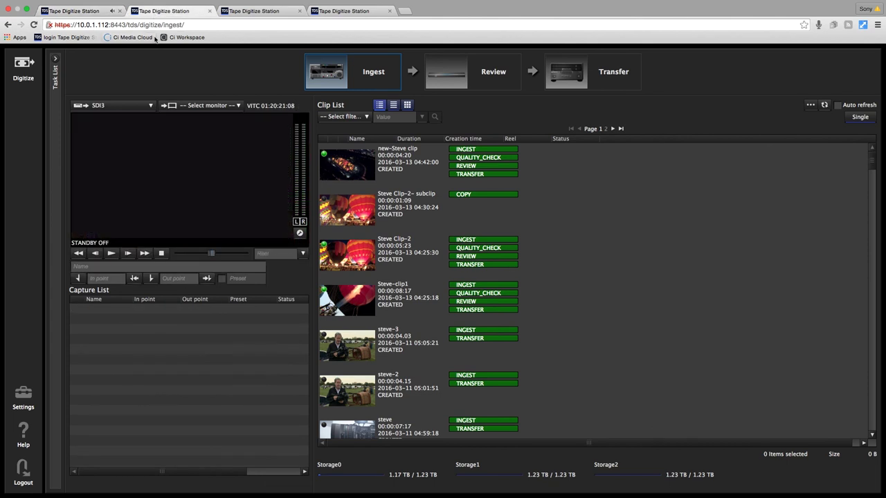
click(149, 106)
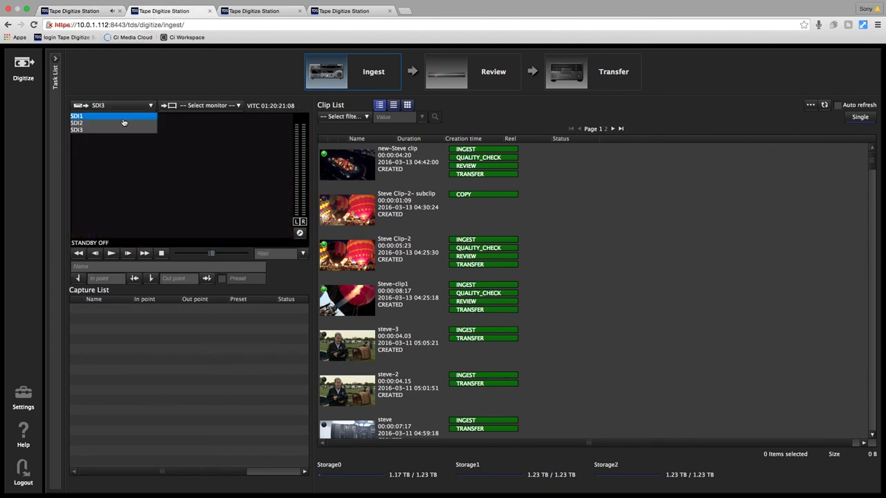
click(119, 124)
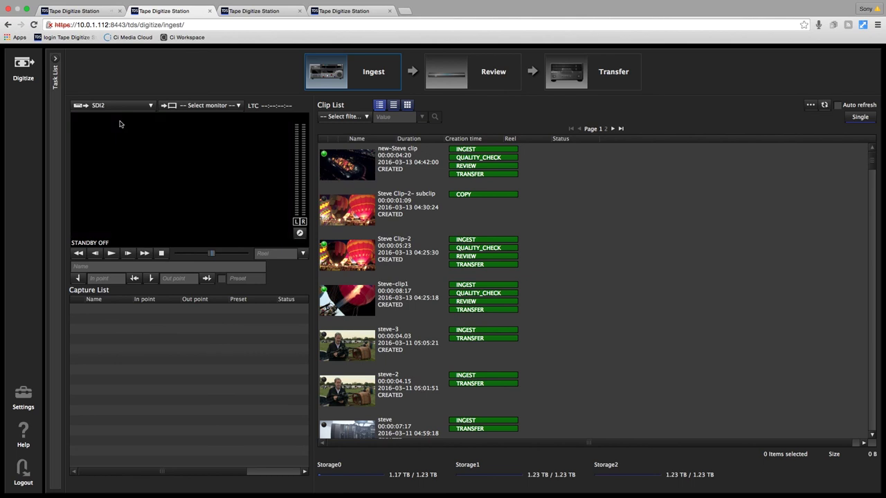
click(111, 254)
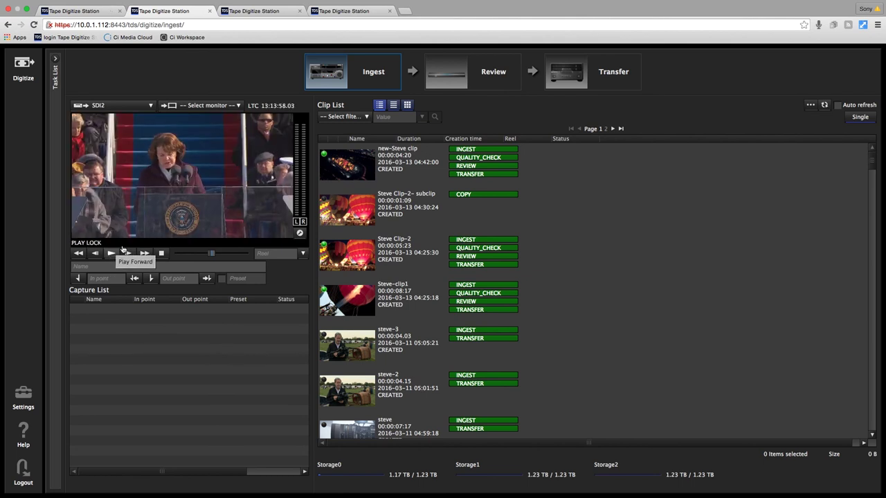
click(254, 11)
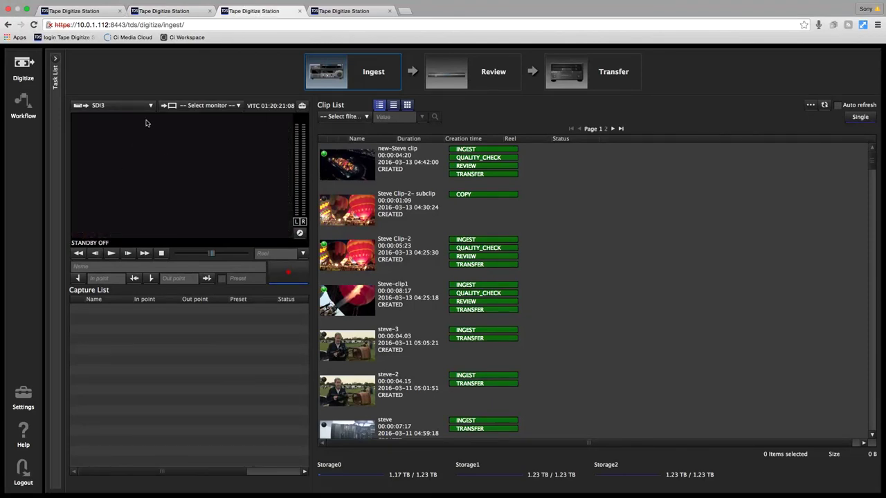
Step: Play the SDI3 deck, mark in at 01:20:21:28 and out at 01:20:57:08, then stop
click(109, 254)
click(105, 278)
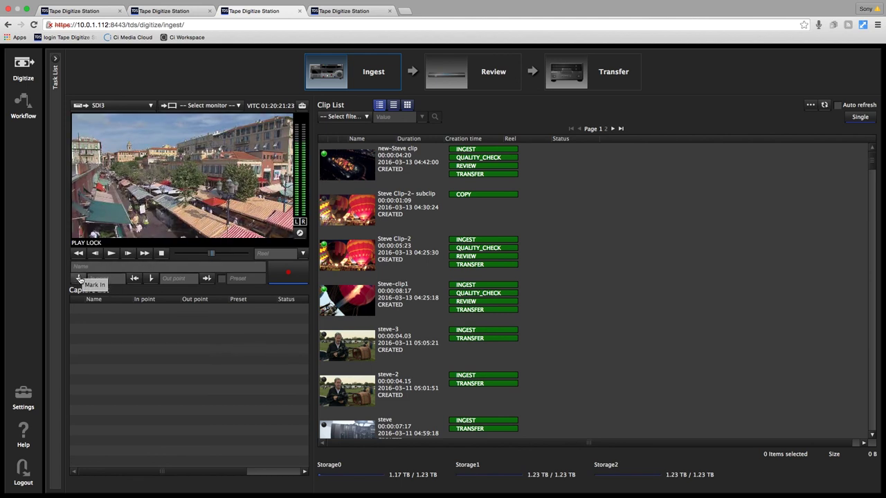
click(79, 278)
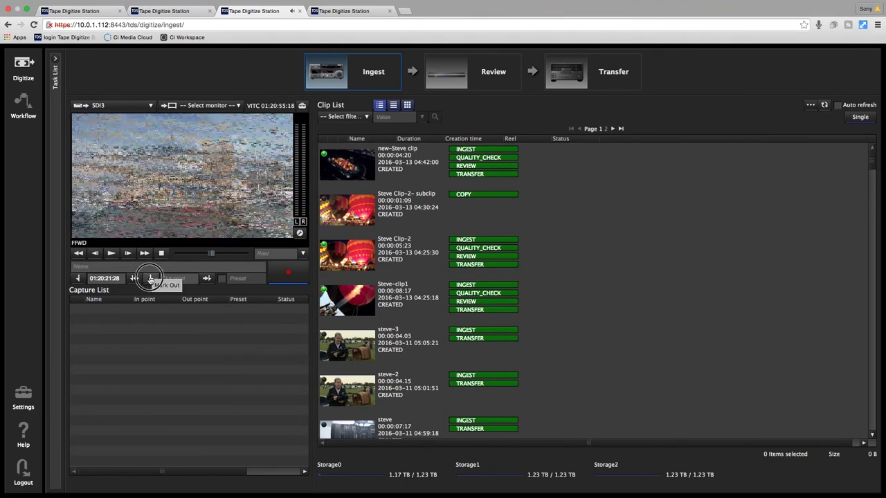
click(151, 278)
click(159, 253)
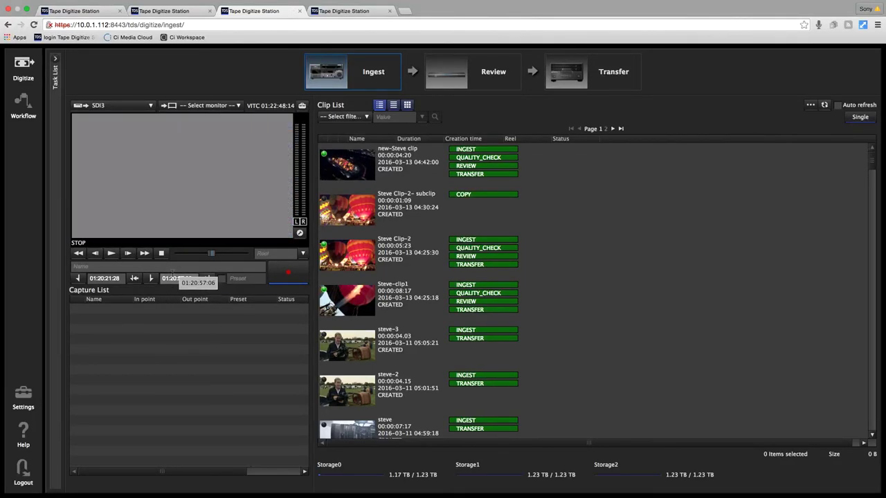
Step: Name the clip 22, choose reel HD REEL, and start the ingest
click(150, 267)
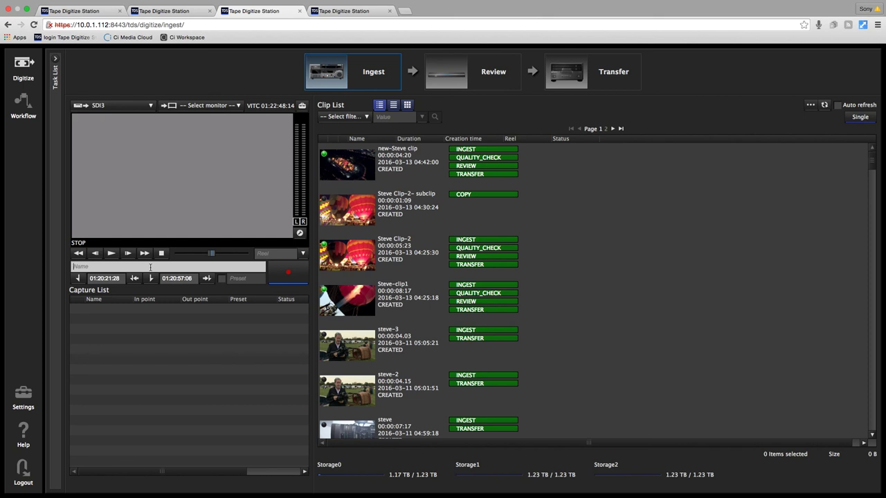
text(22)
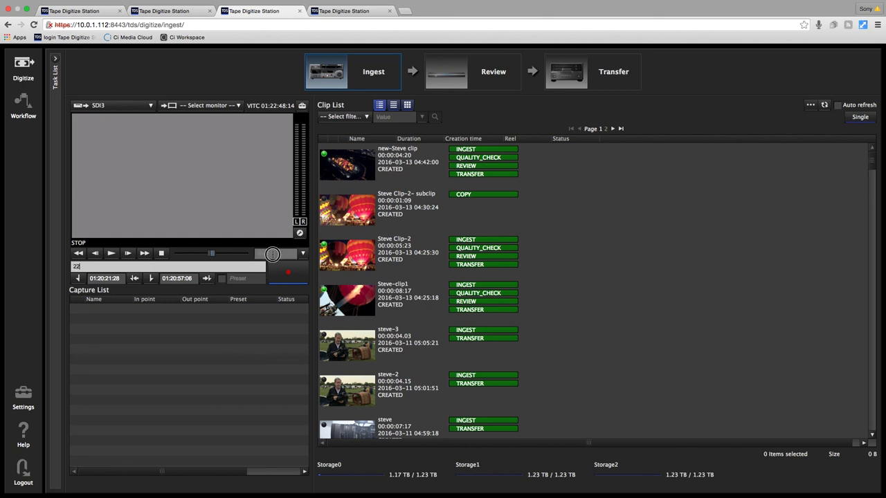
click(305, 255)
click(305, 255)
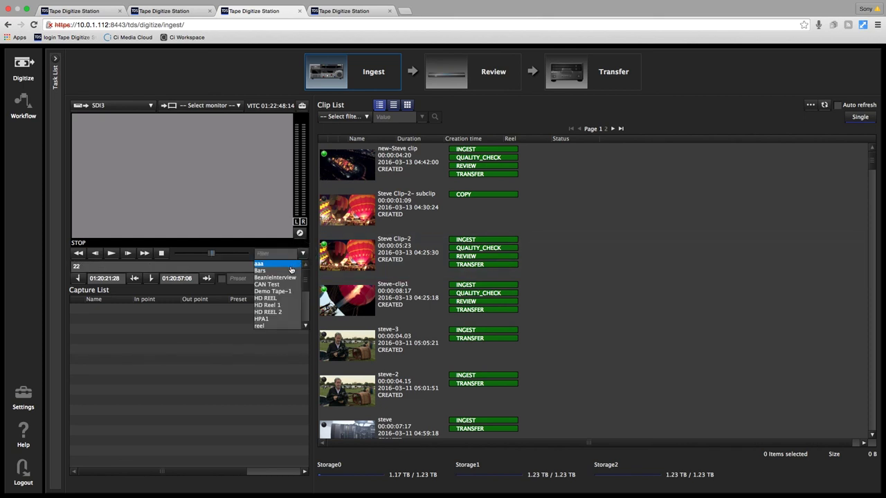
click(267, 301)
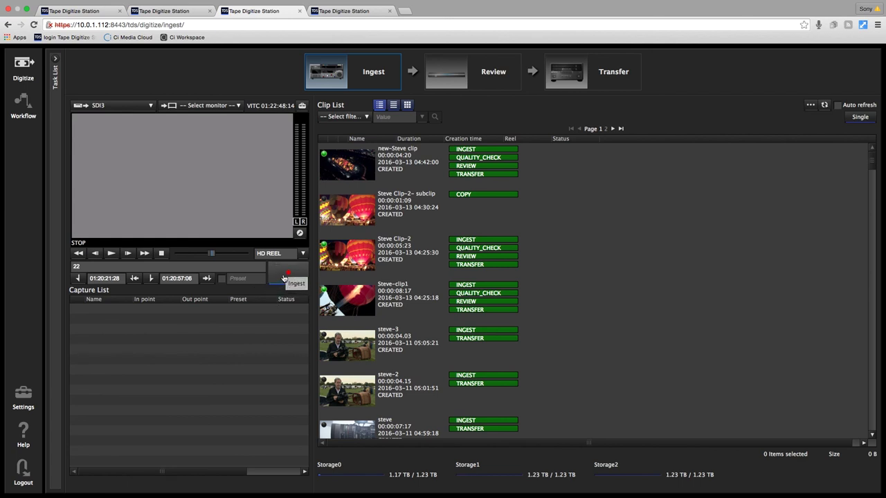
click(281, 277)
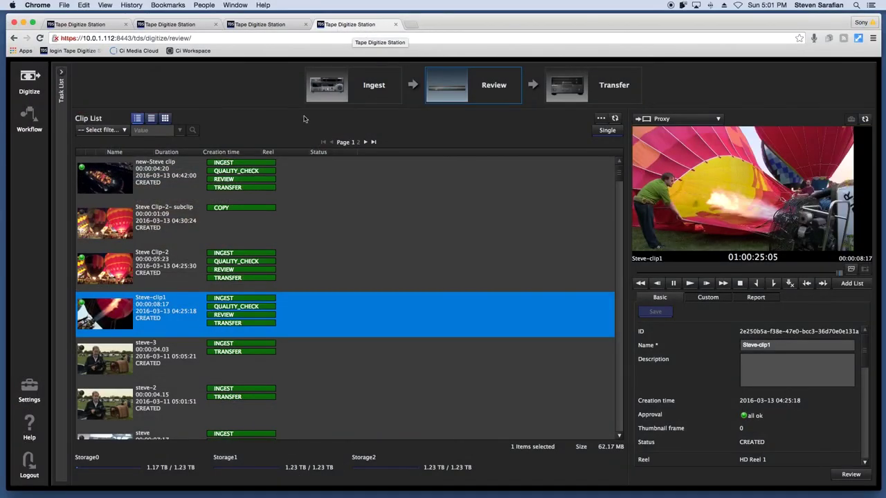
Step: Play the review preview, then tile the four station tabs into a 2x2 grid
click(689, 284)
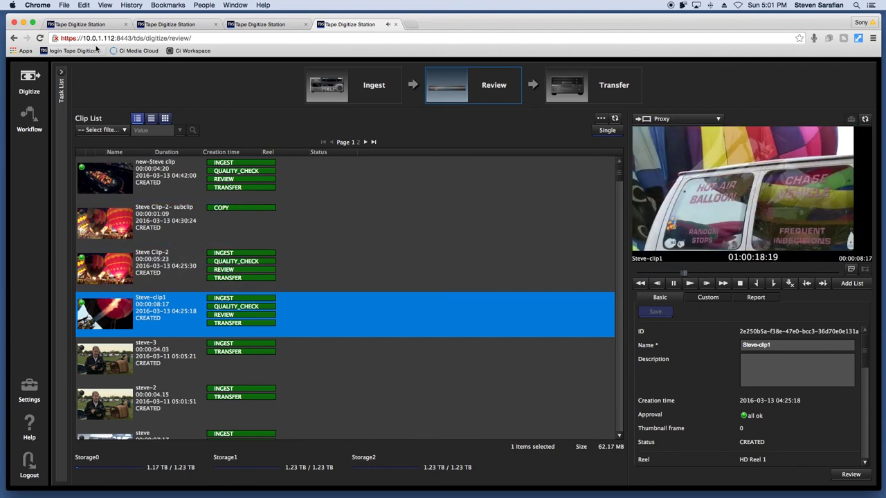
click(87, 24)
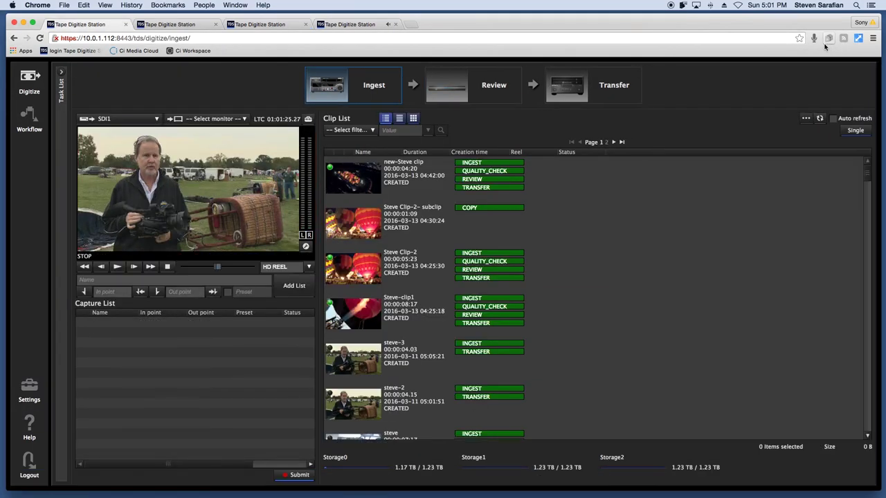
click(858, 38)
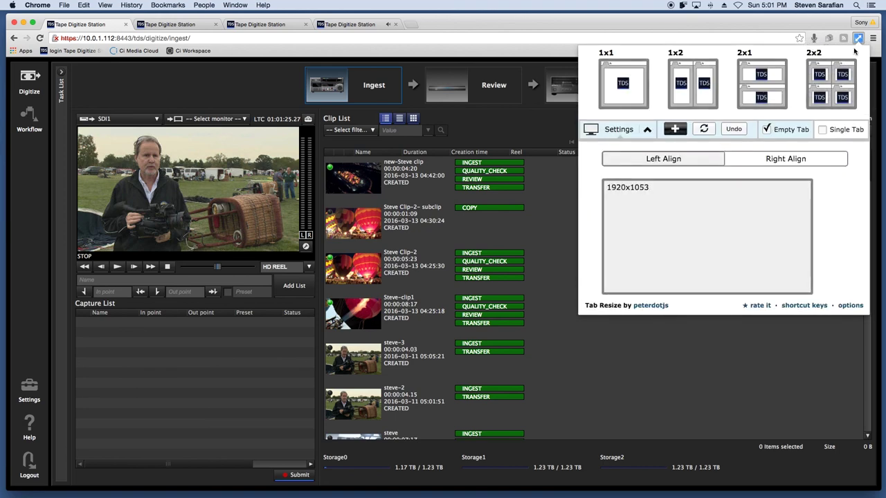
click(845, 94)
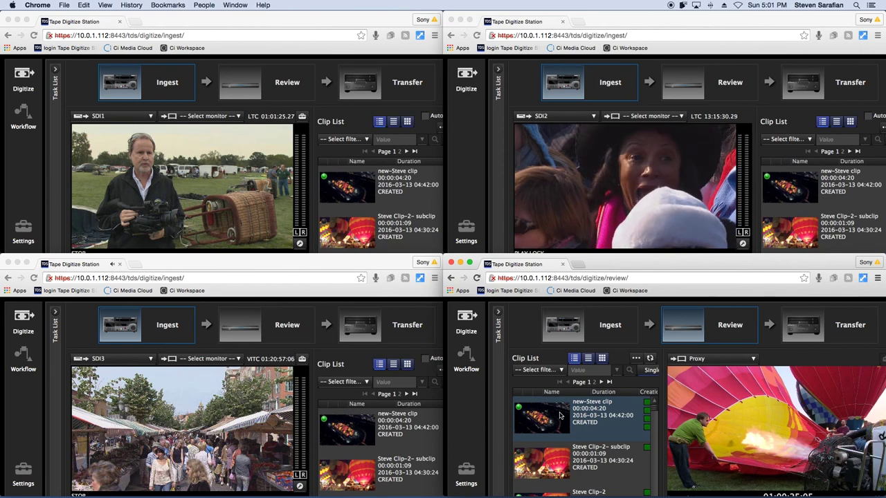
Step: Start the SDI1 deck playing in the top-left window
scroll(123, 232, down, 2)
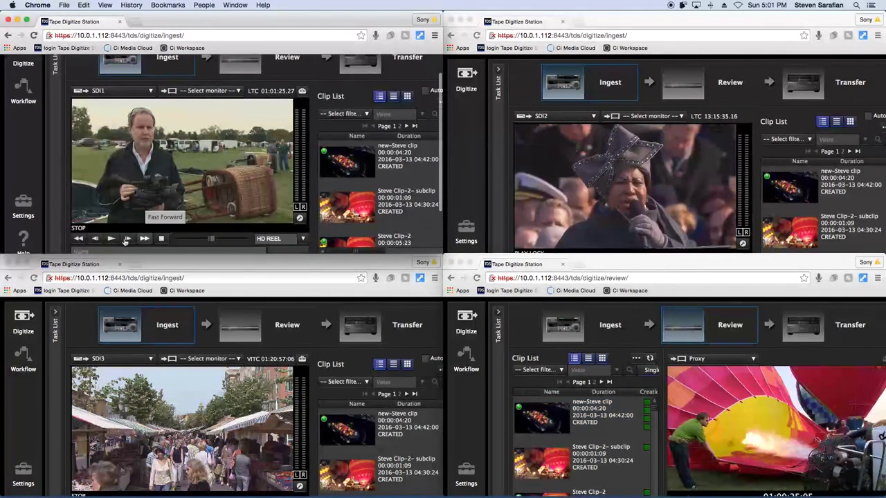
click(124, 237)
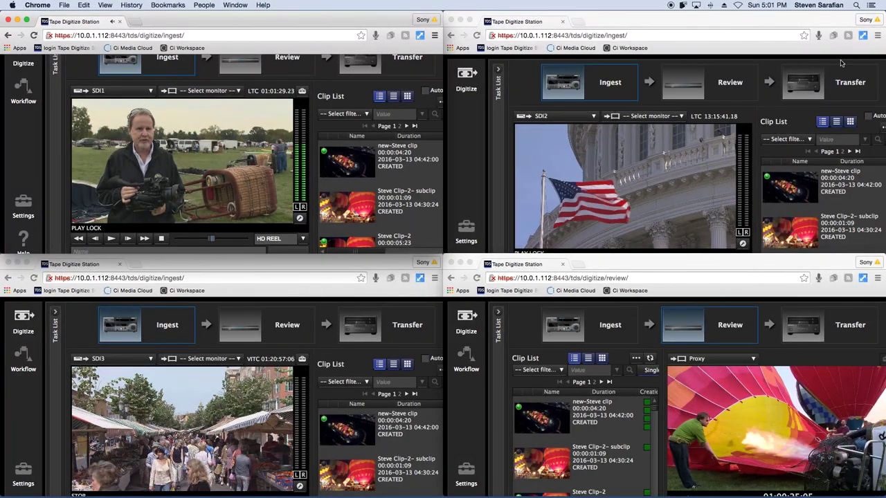
click(863, 36)
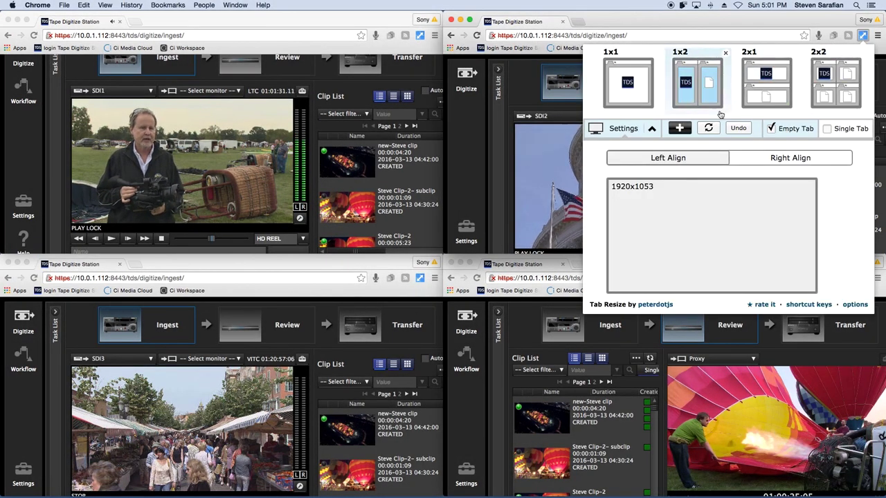
Step: Use Tab Resize's Undo to combine the four tiled windows into one four-tab window
click(738, 129)
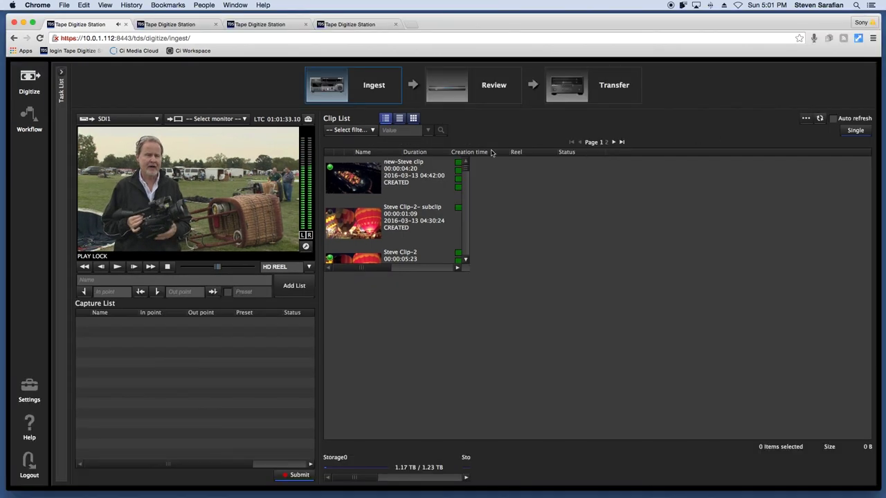